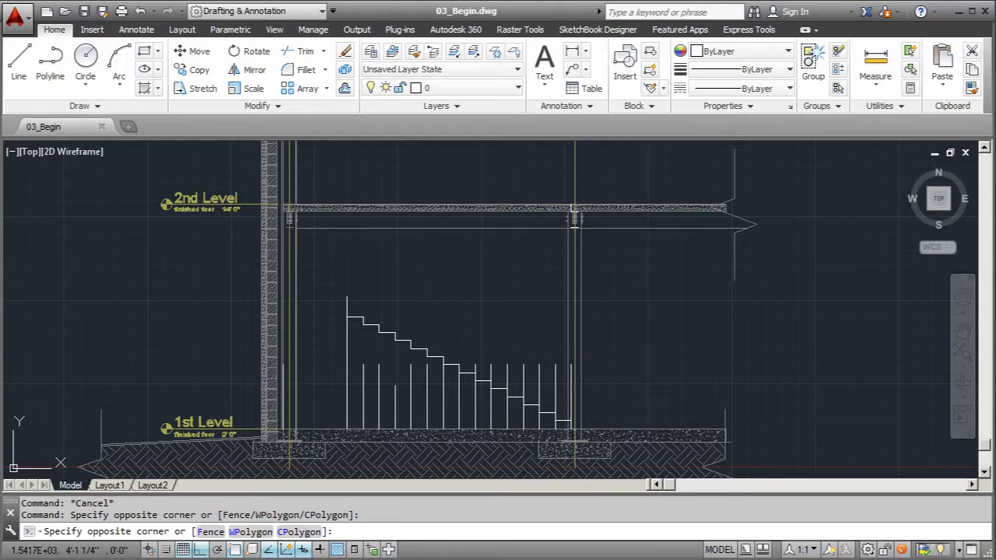
Erase the vertical construction lines under the upper part of the stair profile, plus one further vertical line near its lower end
{"action": "left_click", "coordinate": [323, 414]}
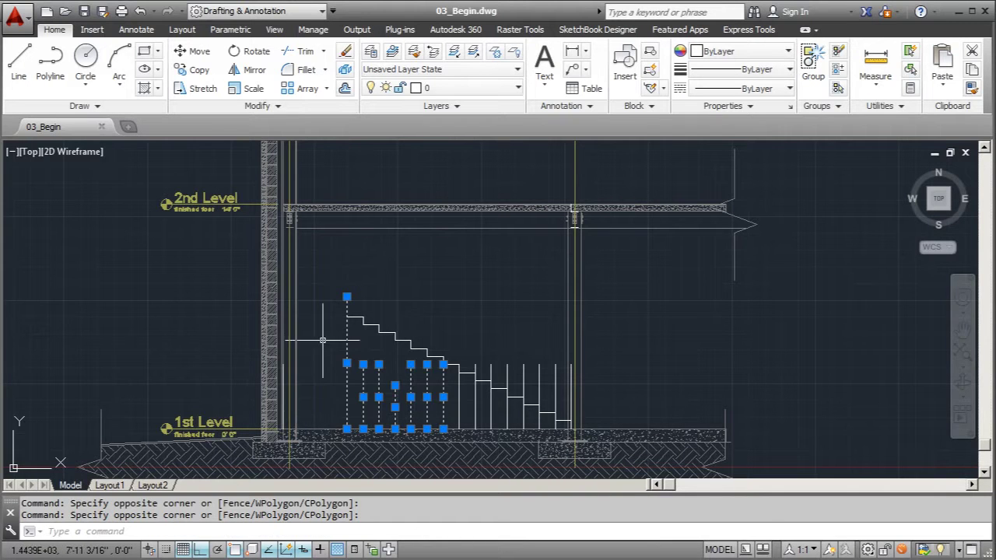
{"action": "right_click", "coordinate": [326, 334]}
{"action": "left_click", "coordinate": [365, 413]}
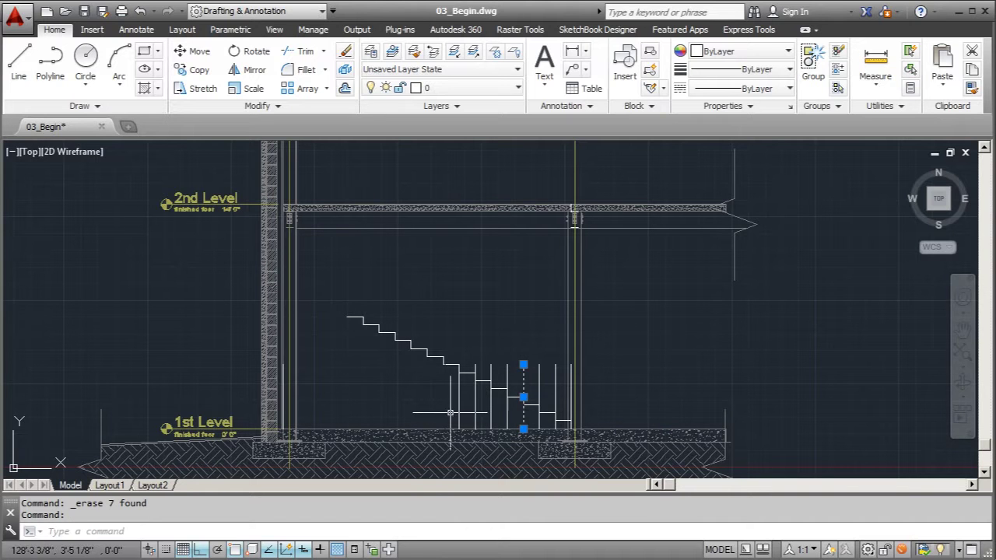
{"action": "right_click", "coordinate": [500, 301]}
{"action": "left_click", "coordinate": [541, 393]}
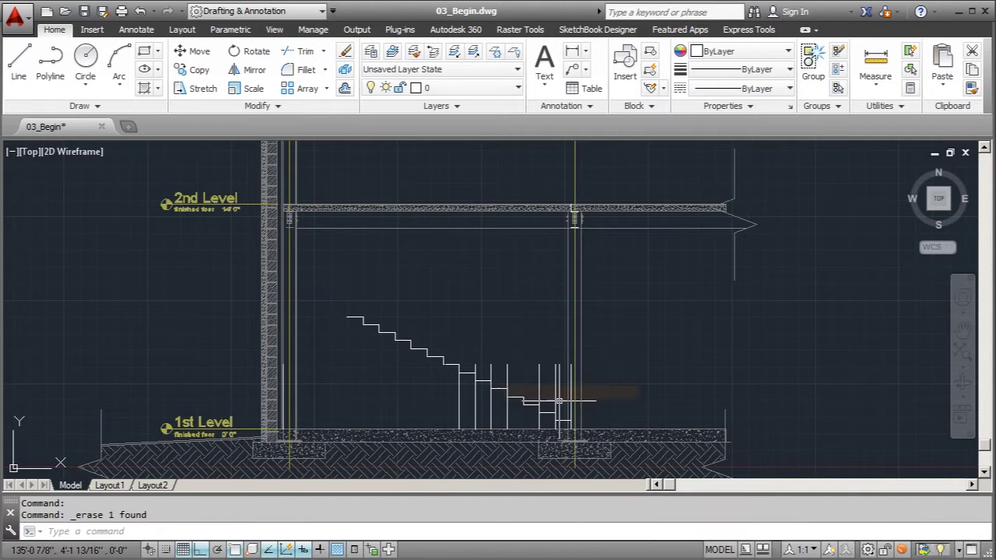
{"action": "left_click", "coordinate": [512, 415]}
{"action": "key", "text": "Escape"}
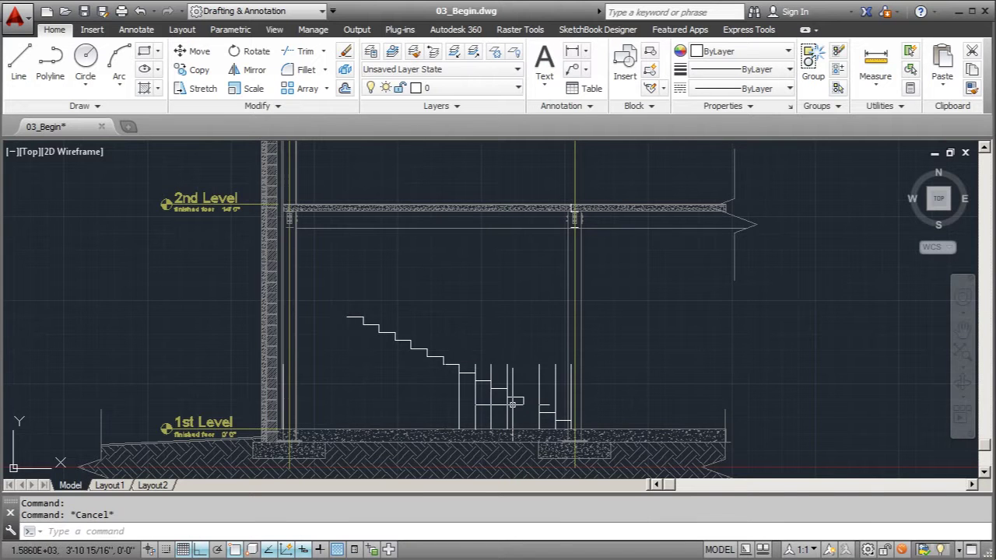
Erase the four adjacent vertical construction lines crossing the lower middle of the stair profile
{"action": "scroll", "coordinate": [511, 405], "scroll_direction": "up", "scroll_amount": 2}
{"action": "left_click", "coordinate": [518, 423]}
{"action": "left_click", "coordinate": [410, 424]}
{"action": "right_click", "coordinate": [428, 243]}
{"action": "left_click", "coordinate": [460, 335]}
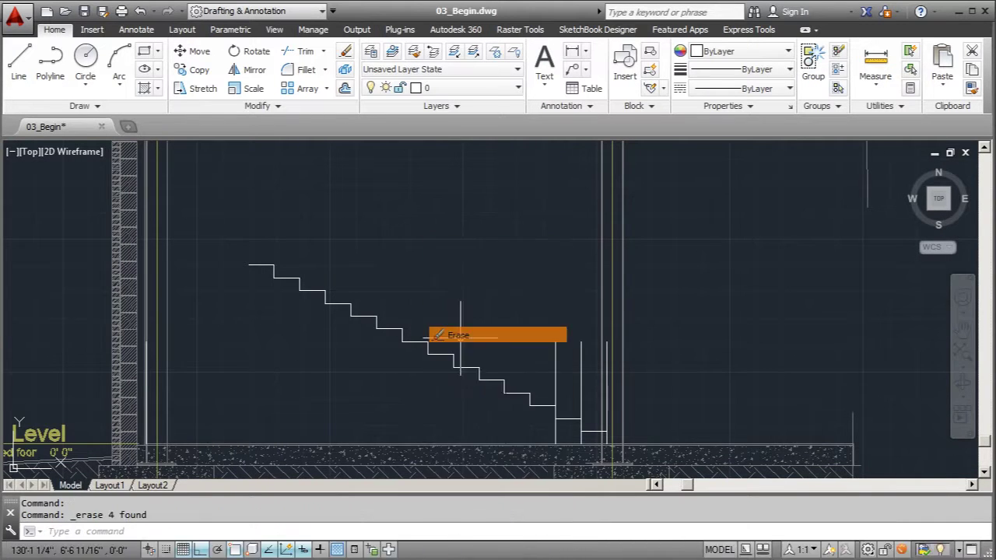
Erase the last three vertical construction lines at the foot of the stair
{"action": "left_click", "coordinate": [552, 372]}
{"action": "left_click", "coordinate": [574, 364]}
{"action": "left_click", "coordinate": [552, 373]}
{"action": "left_click", "coordinate": [584, 371]}
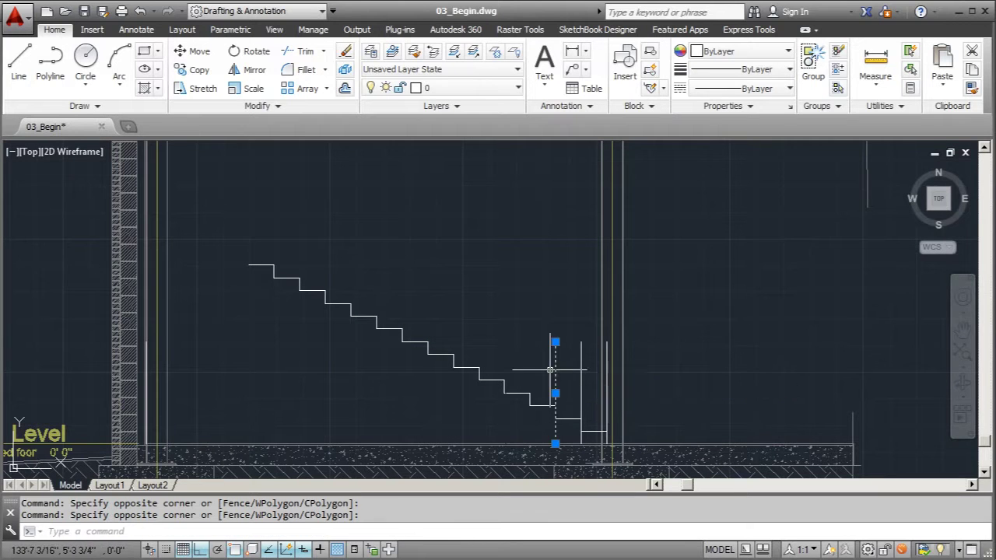
{"action": "left_click", "coordinate": [585, 371]}
{"action": "scroll", "coordinate": [606, 368], "scroll_direction": "up", "scroll_amount": 5}
{"action": "left_click", "coordinate": [534, 362]}
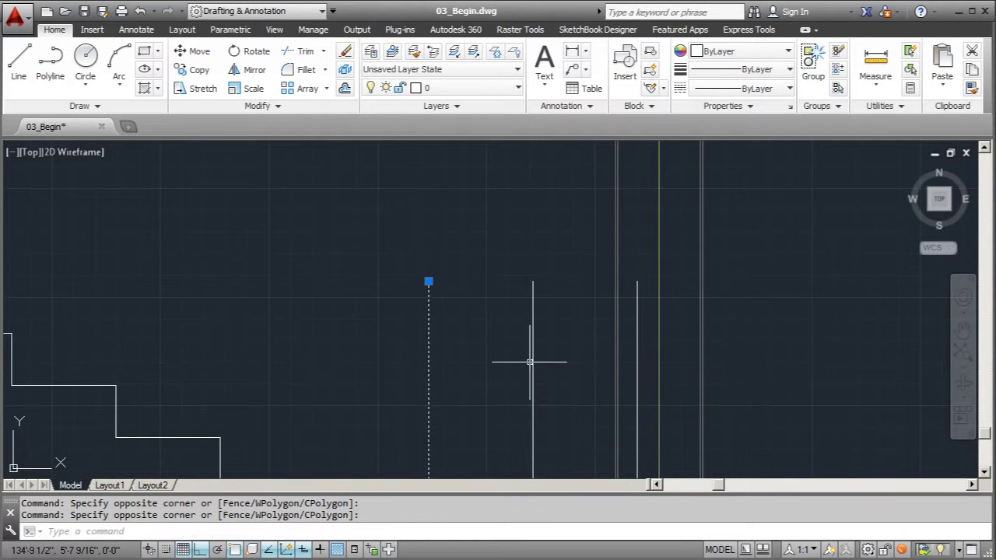
{"action": "left_click", "coordinate": [639, 329]}
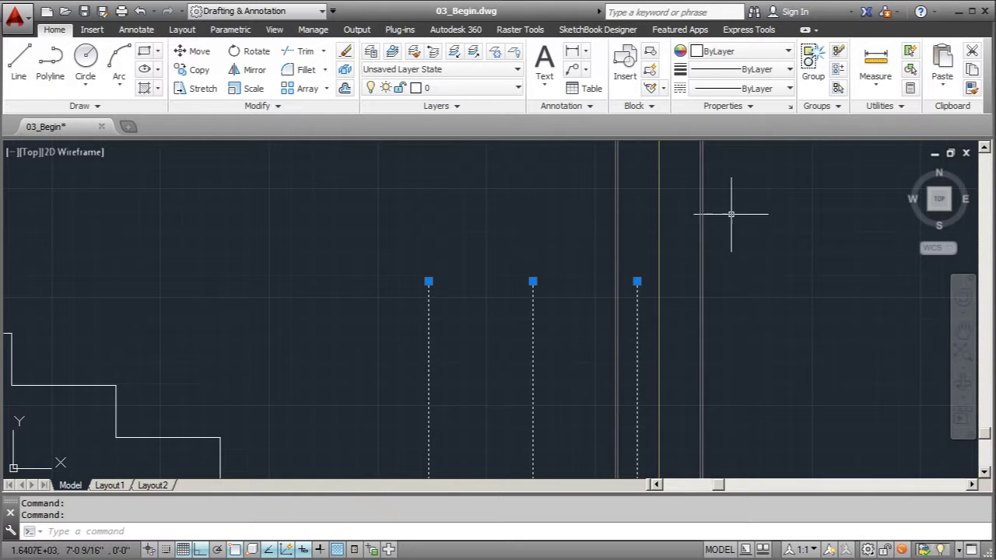
{"action": "right_click", "coordinate": [774, 224]}
{"action": "left_click", "coordinate": [814, 165]}
{"action": "scroll", "coordinate": [582, 300], "scroll_direction": "down", "scroll_amount": 5}
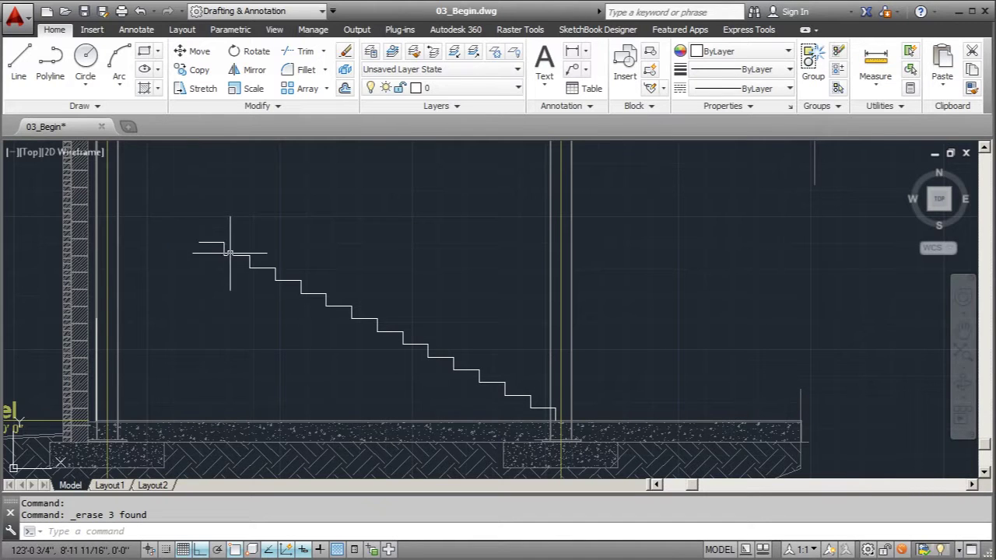
Mirror the stair profile about a horizontal line through its top tread to form the upper flight, keeping the source object
{"action": "scroll", "coordinate": [355, 367], "scroll_direction": "down", "scroll_amount": 2}
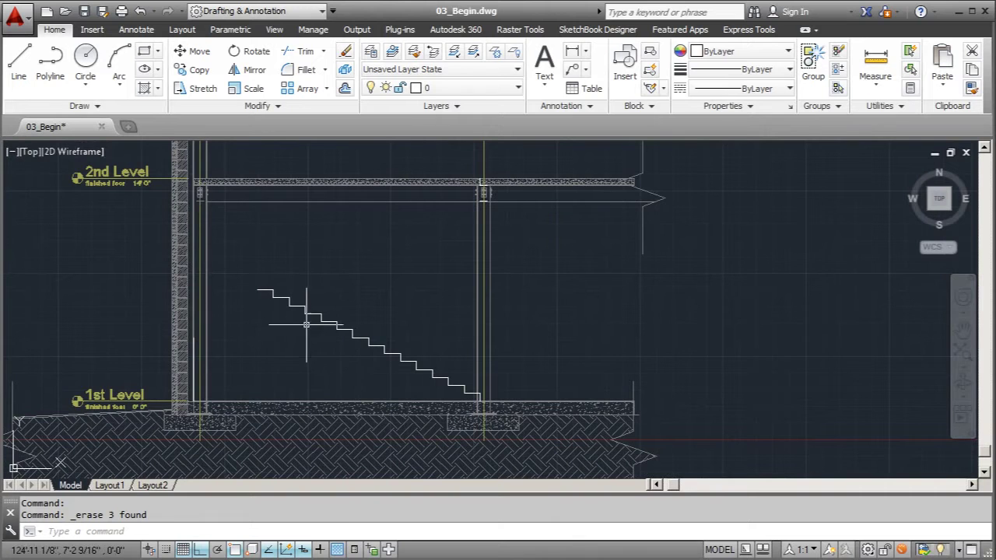
{"action": "left_click", "coordinate": [302, 307]}
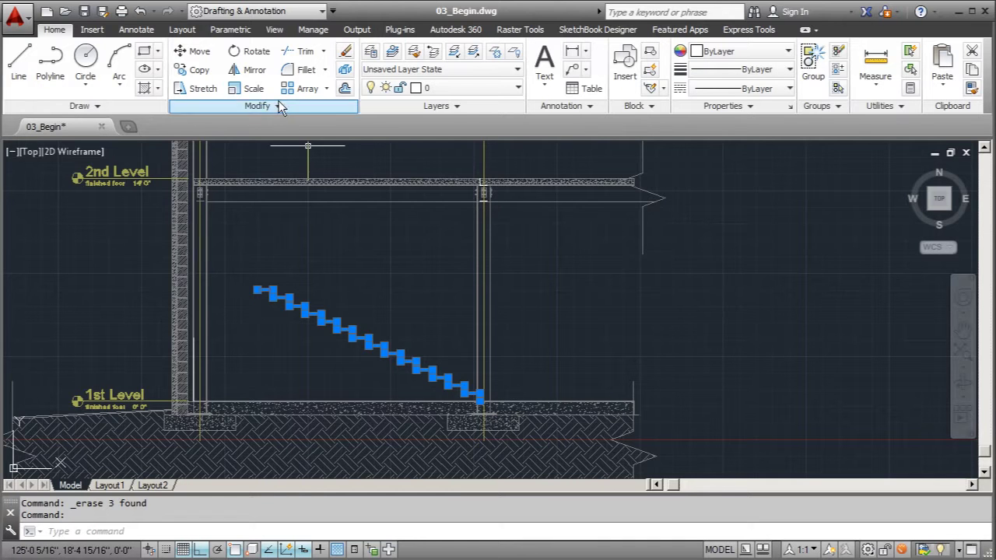
{"action": "left_click", "coordinate": [247, 69]}
{"action": "scroll", "coordinate": [252, 297], "scroll_direction": "up", "scroll_amount": 4}
{"action": "left_click", "coordinate": [242, 266]}
{"action": "left_click", "coordinate": [398, 292]}
{"action": "scroll", "coordinate": [400, 296], "scroll_direction": "down", "scroll_amount": 3}
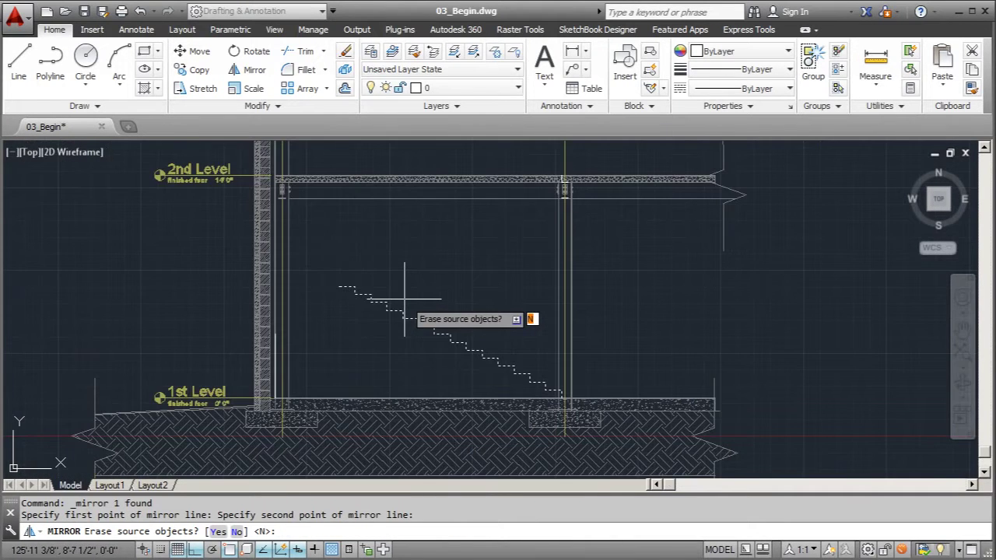
{"action": "key", "text": "Return"}
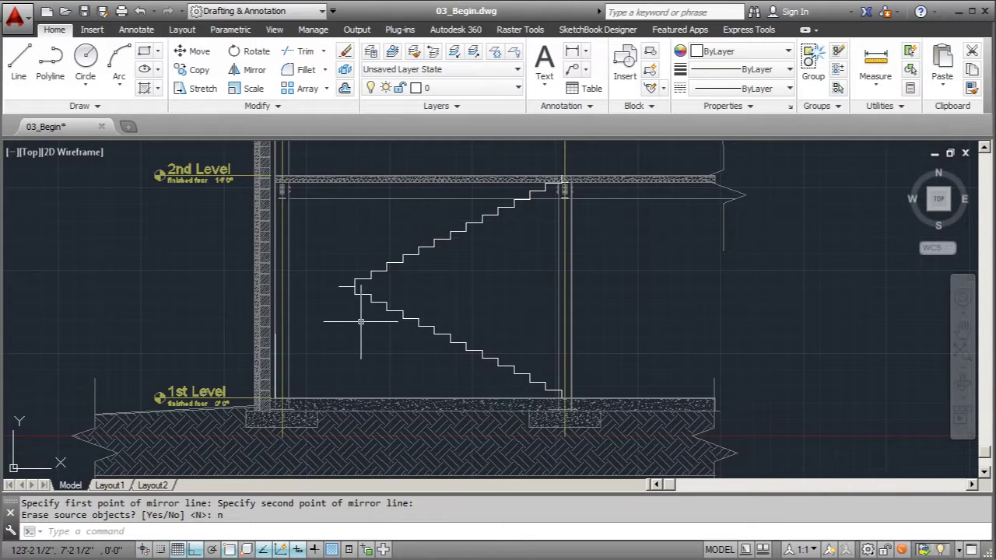
Examine how the top riser of the mirrored flight meets the 2nd Level floor slab and beam
{"action": "scroll", "coordinate": [545, 191], "scroll_direction": "up", "scroll_amount": 3}
{"action": "scroll", "coordinate": [327, 244], "scroll_direction": "down", "scroll_amount": 3}
{"action": "scroll", "coordinate": [311, 226], "scroll_direction": "up", "scroll_amount": 2}
{"action": "scroll", "coordinate": [307, 210], "scroll_direction": "up", "scroll_amount": 2}
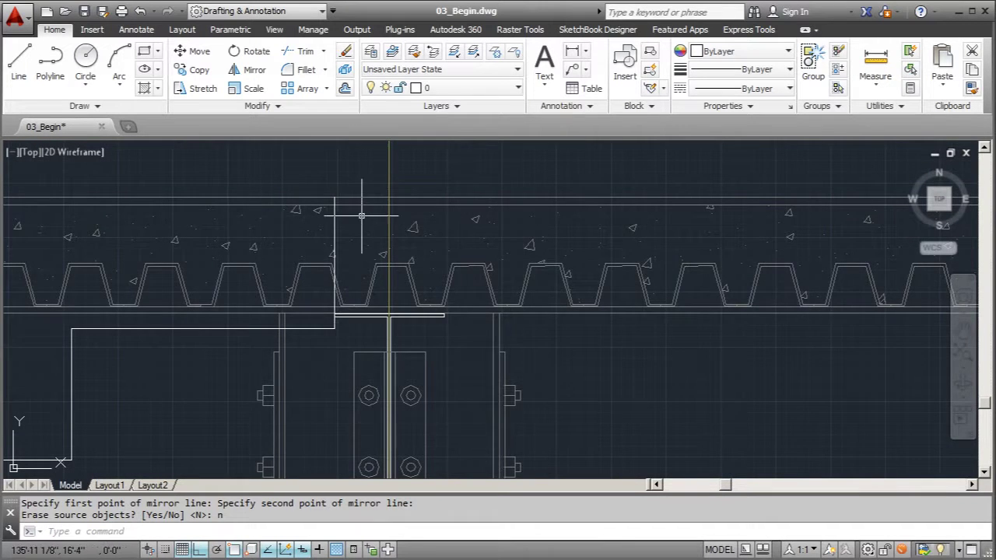
{"action": "scroll", "coordinate": [360, 258], "scroll_direction": "down", "scroll_amount": 5}
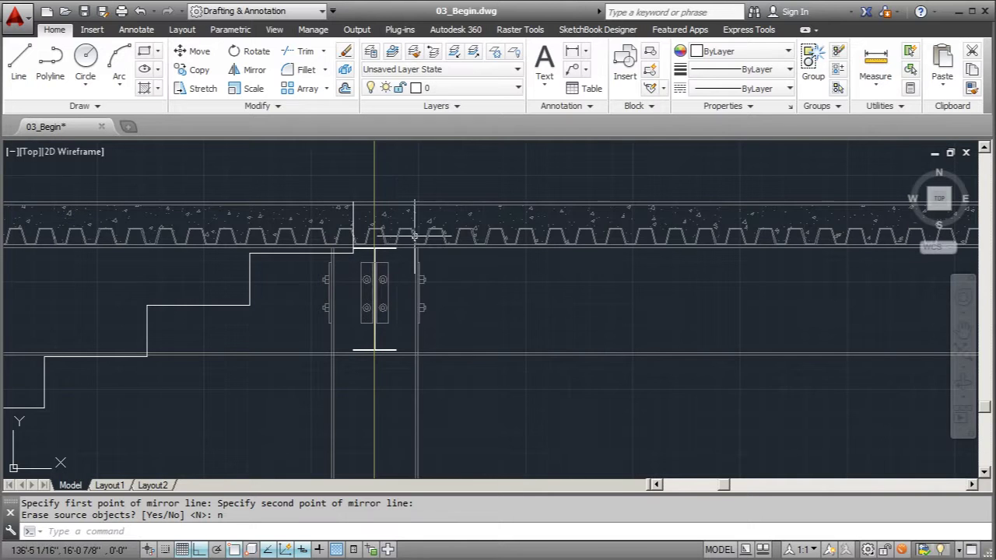
{"action": "scroll", "coordinate": [433, 240], "scroll_direction": "down", "scroll_amount": 5}
{"action": "scroll", "coordinate": [451, 235], "scroll_direction": "down", "scroll_amount": 1}
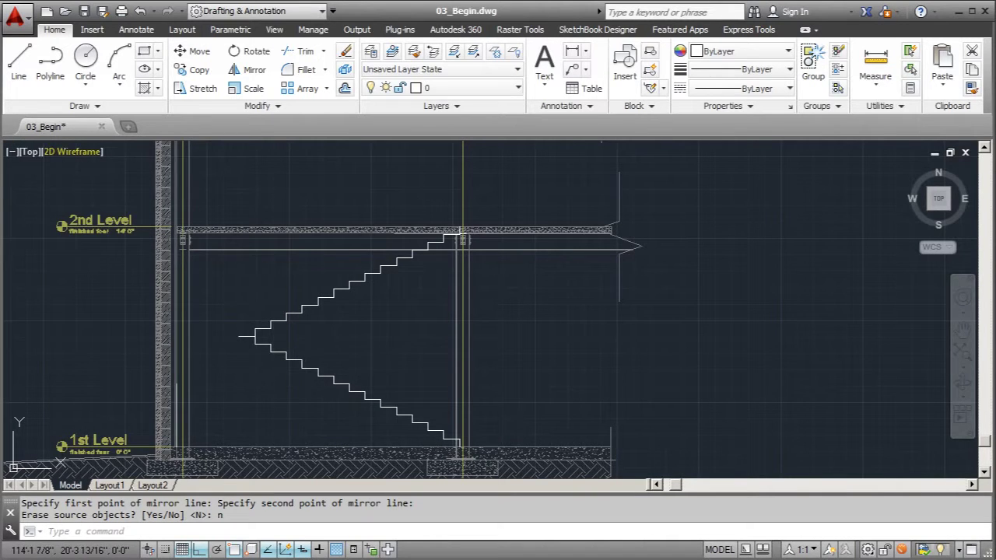
Draw a long horizontal line in the open area beside the stair, at about landing height
{"action": "left_click", "coordinate": [19, 64]}
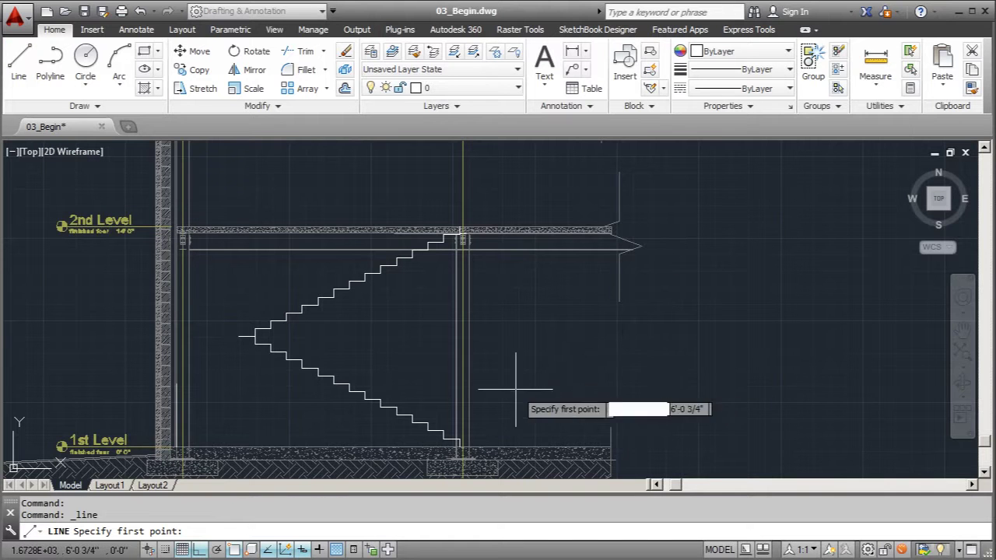
{"action": "left_click", "coordinate": [503, 333]}
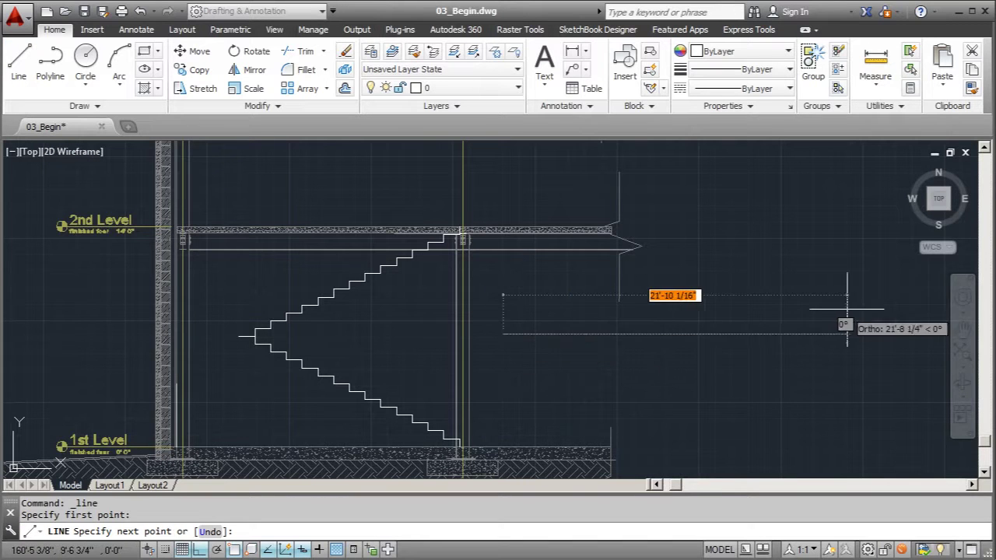
{"action": "left_click", "coordinate": [883, 333]}
{"action": "key", "text": "Escape"}
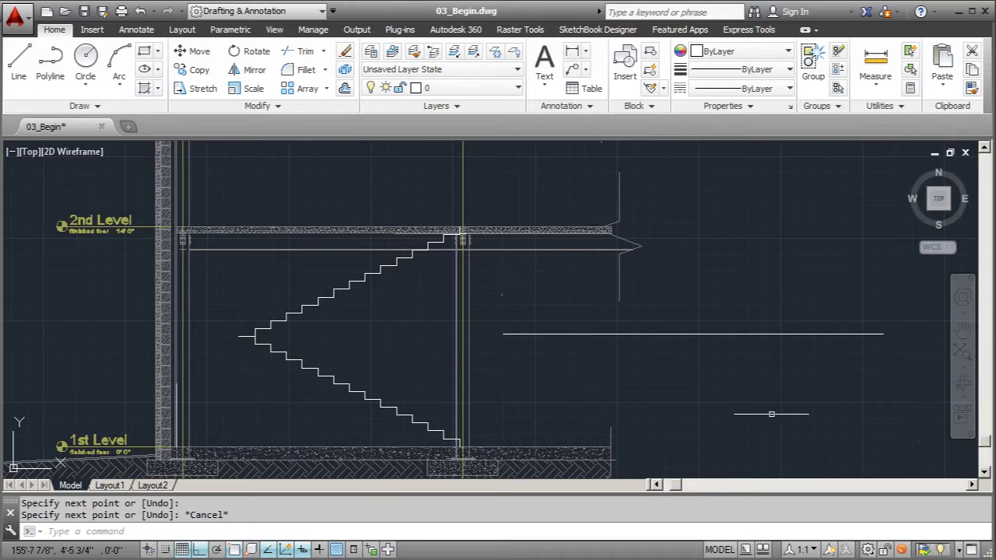
Offset the horizontal line downward by 8 inches
{"action": "left_click", "coordinate": [654, 334]}
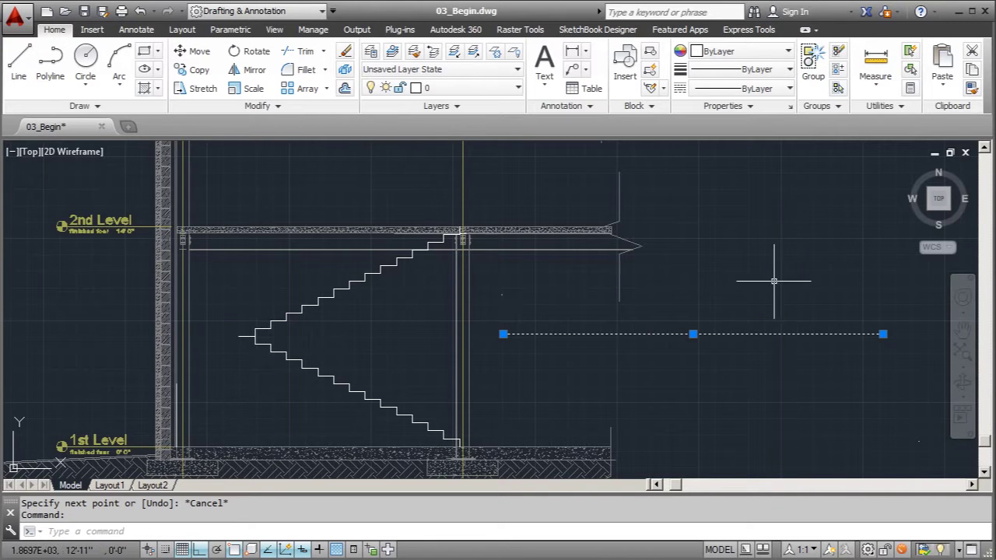
{"action": "left_click", "coordinate": [346, 88]}
{"action": "type", "text": "8"}
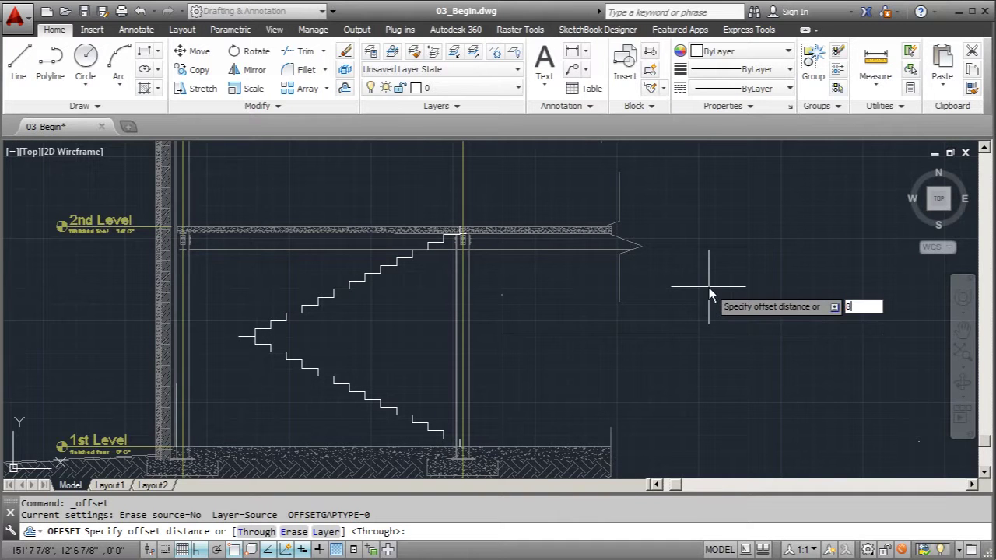
{"action": "key", "text": "Return"}
{"action": "left_click", "coordinate": [704, 334]}
{"action": "left_click", "coordinate": [752, 384]}
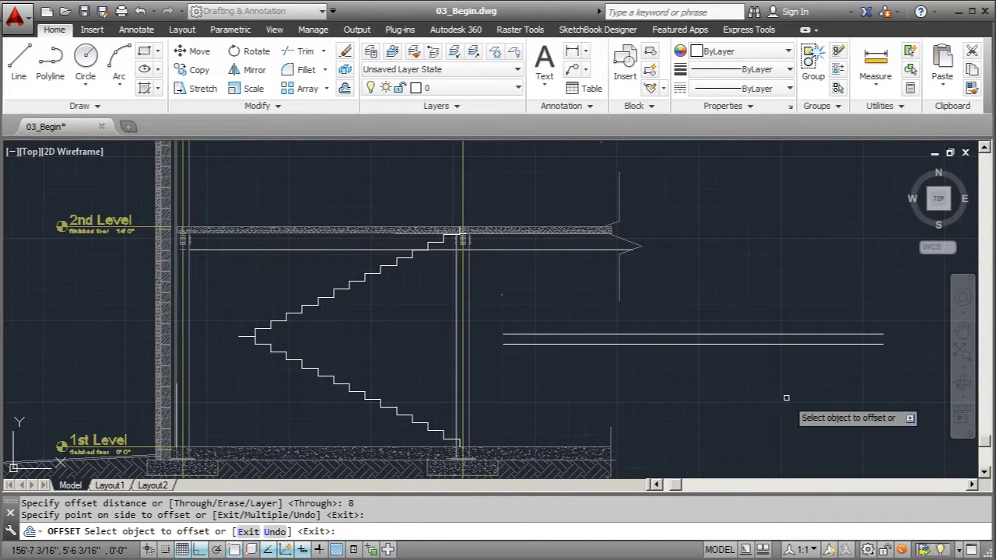
{"action": "key", "text": "Escape"}
Move both parallel lines so the upper line's left endpoint sits on the vertical riser where the two flights meet
{"action": "left_click", "coordinate": [614, 336]}
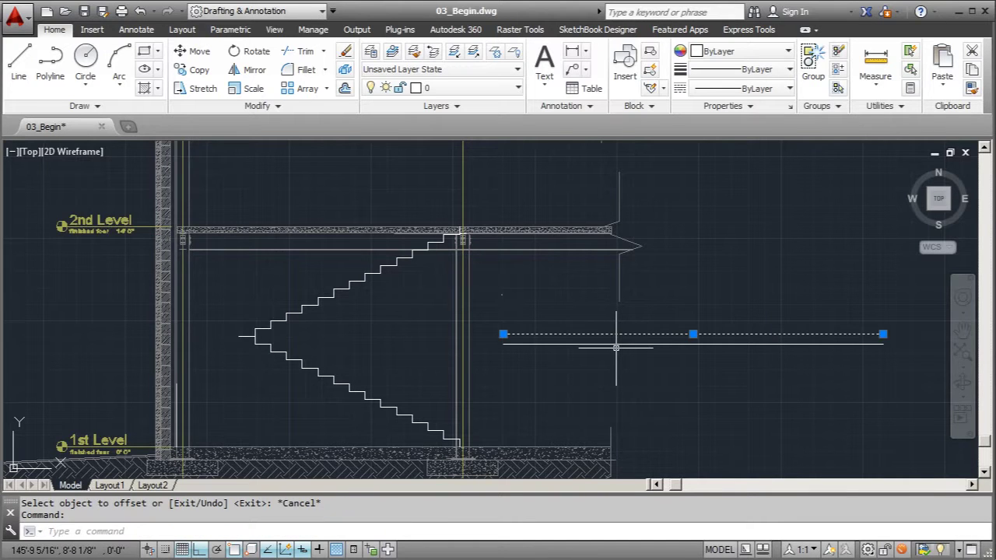
{"action": "left_click", "coordinate": [615, 344]}
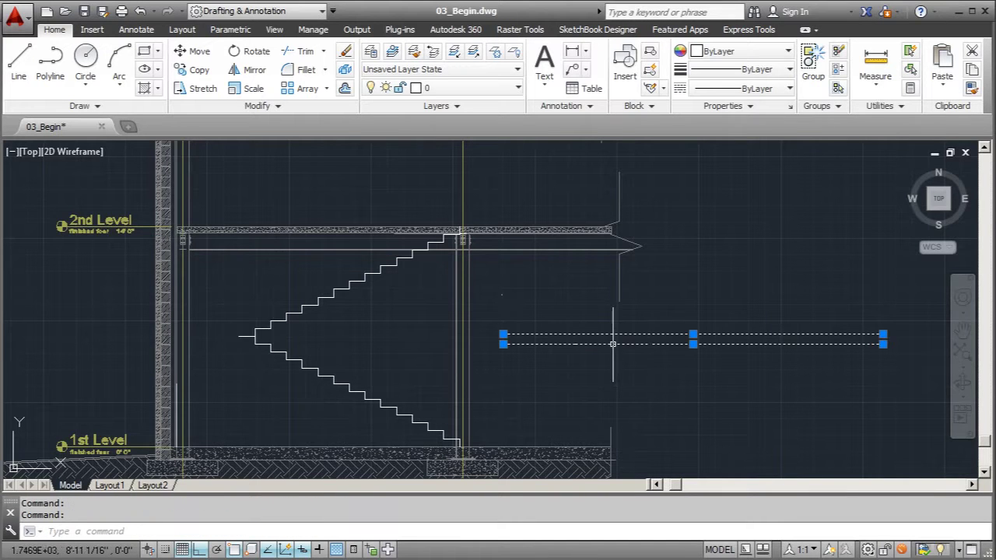
{"action": "left_click", "coordinate": [200, 51]}
{"action": "left_click", "coordinate": [503, 339]}
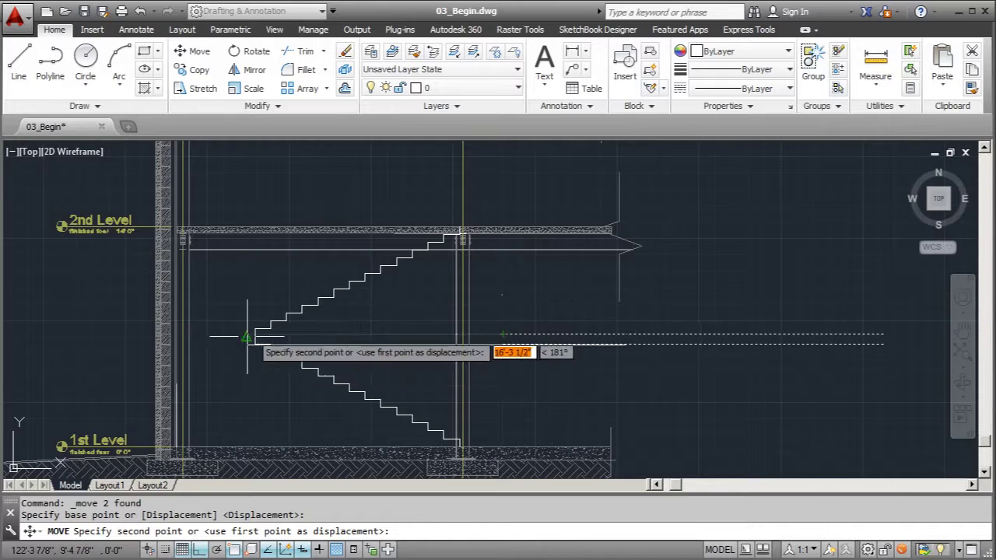
{"action": "scroll", "coordinate": [243, 337], "scroll_direction": "up", "scroll_amount": 8}
{"action": "scroll", "coordinate": [645, 285], "scroll_direction": "down", "scroll_amount": 4}
{"action": "scroll", "coordinate": [542, 309], "scroll_direction": "up", "scroll_amount": 6}
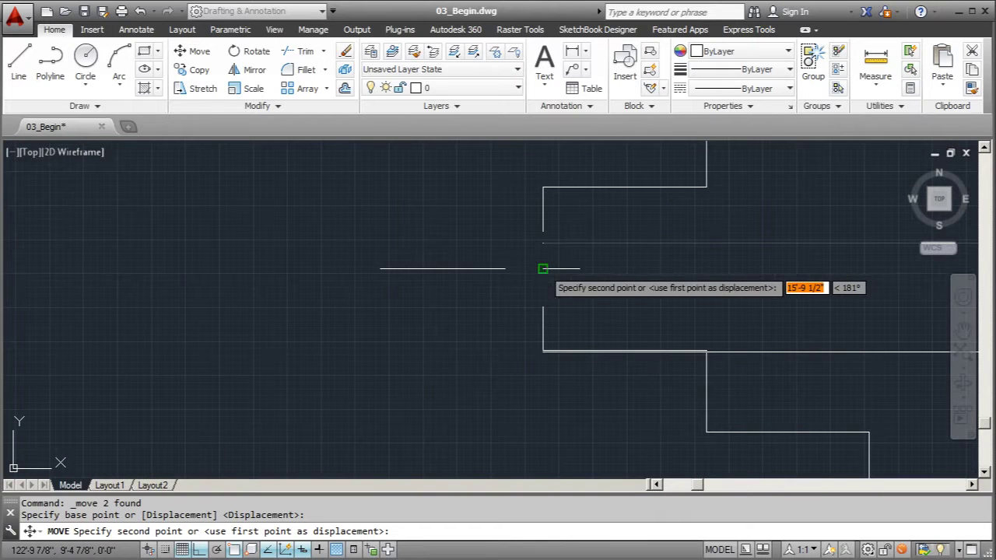
{"action": "left_click", "coordinate": [542, 269]}
{"action": "scroll", "coordinate": [394, 284], "scroll_direction": "down", "scroll_amount": 3}
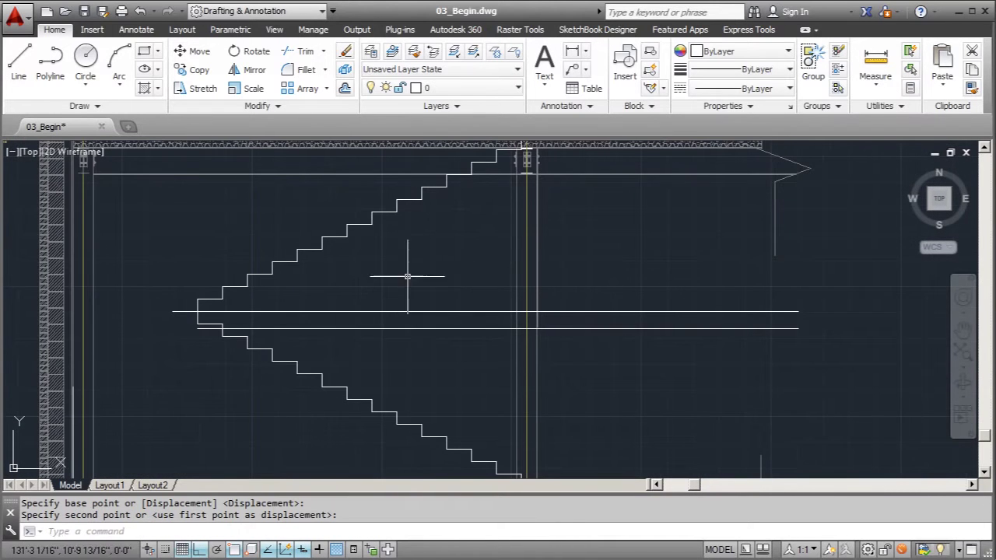
Rotate both parallel lines about the upper line's left endpoint so they follow the slope of the lower flight's step corners
{"action": "left_click", "coordinate": [449, 303]}
{"action": "left_click", "coordinate": [451, 314]}
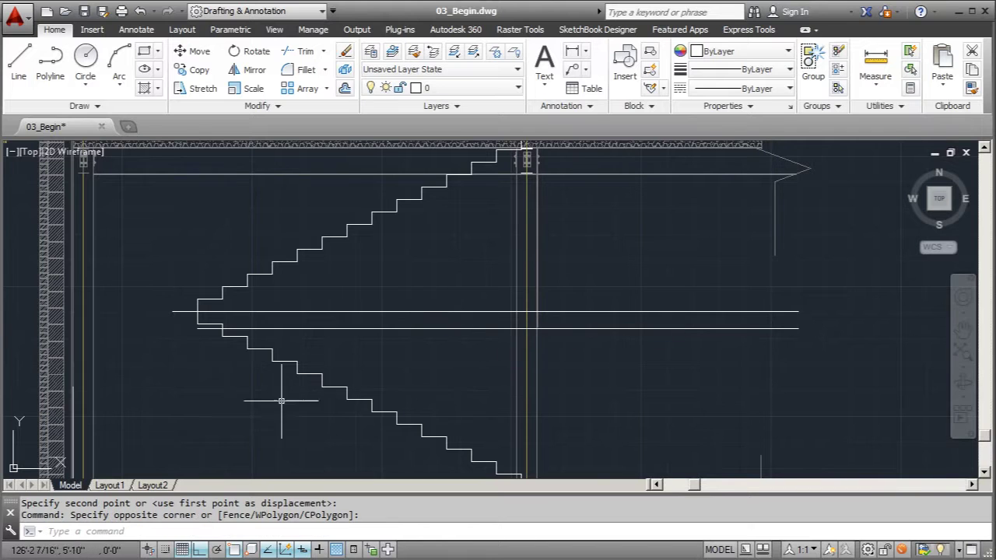
{"action": "left_click", "coordinate": [391, 312]}
{"action": "left_click", "coordinate": [405, 328]}
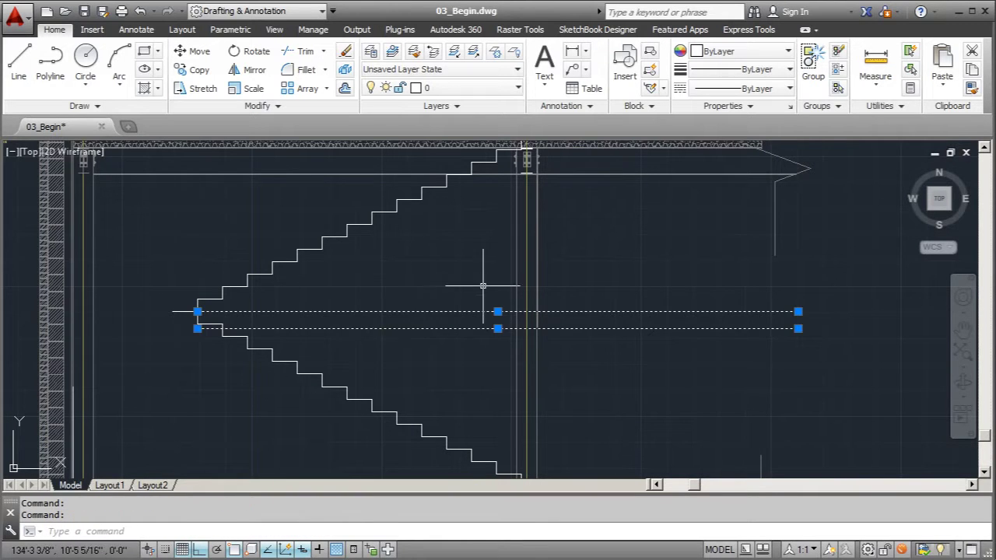
{"action": "scroll", "coordinate": [480, 284], "scroll_direction": "down", "scroll_amount": 4}
{"action": "scroll", "coordinate": [436, 293], "scroll_direction": "up", "scroll_amount": 2}
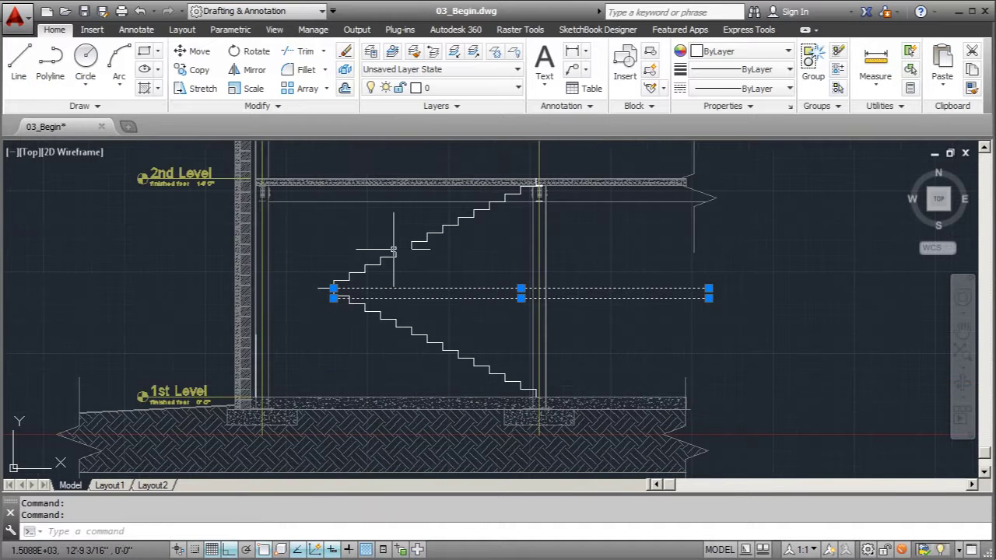
{"action": "left_click", "coordinate": [250, 53]}
{"action": "scroll", "coordinate": [435, 289], "scroll_direction": "up", "scroll_amount": 3}
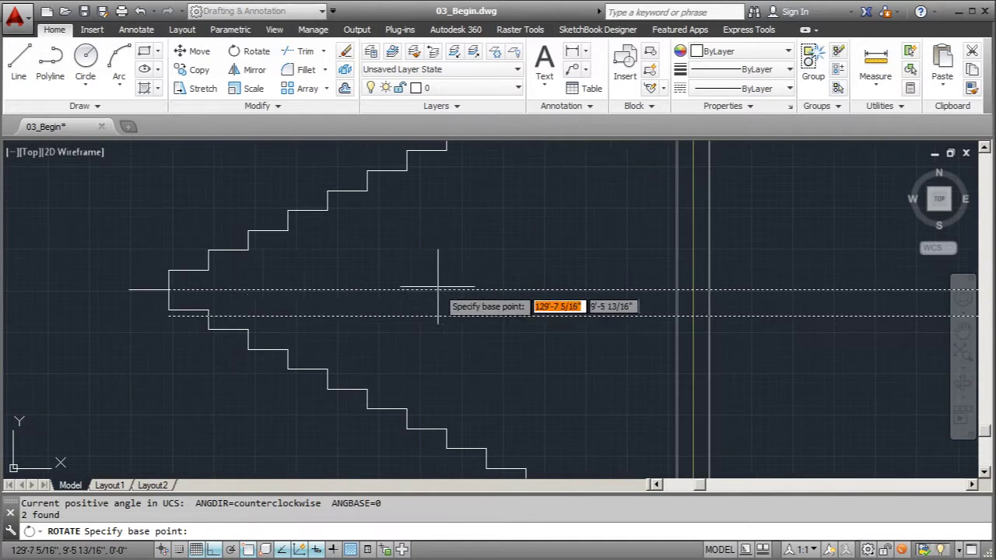
{"action": "left_click", "coordinate": [168, 281]}
{"action": "scroll", "coordinate": [167, 281], "scroll_direction": "down", "scroll_amount": 3}
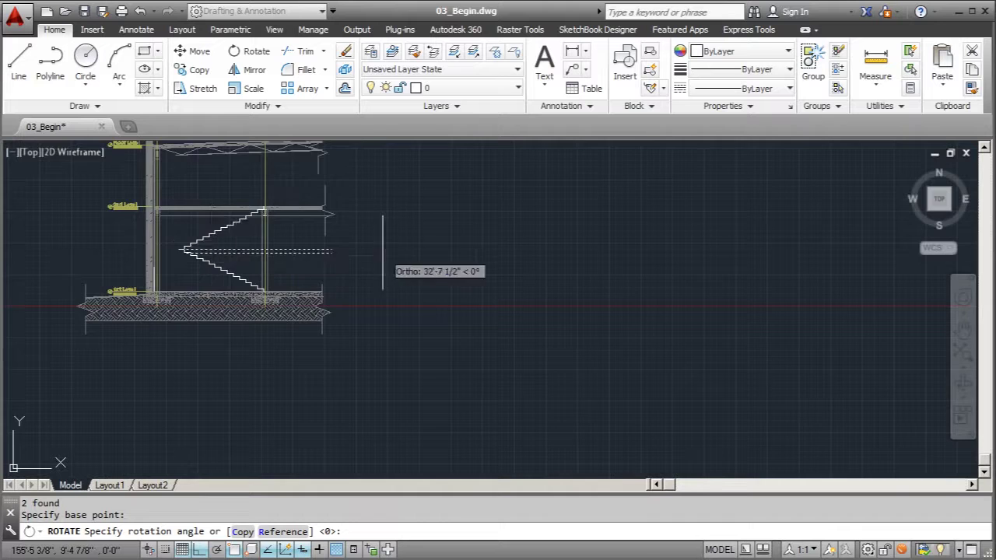
{"action": "scroll", "coordinate": [256, 300], "scroll_direction": "up", "scroll_amount": 3}
{"action": "left_click", "coordinate": [300, 178]}
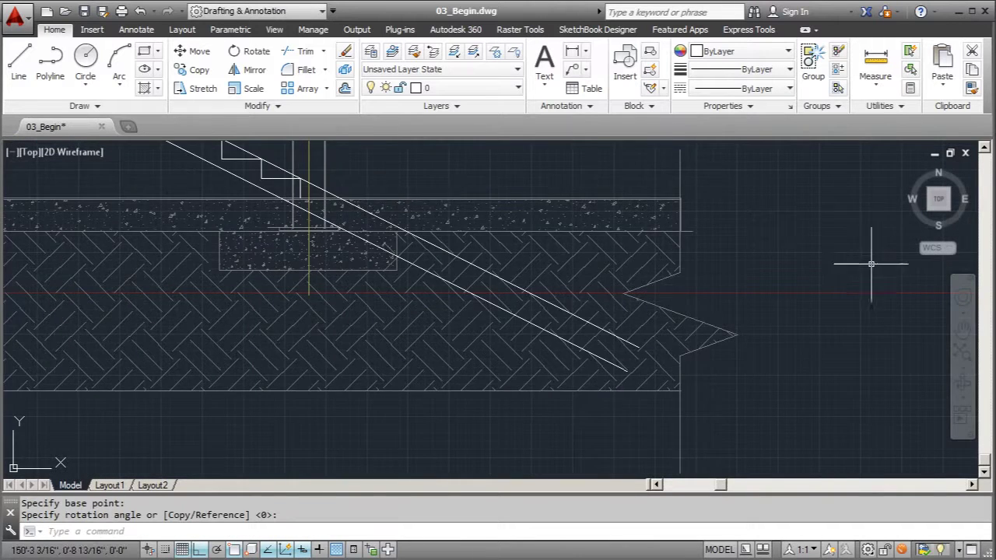
{"action": "scroll", "coordinate": [867, 262], "scroll_direction": "down", "scroll_amount": 3}
{"action": "scroll", "coordinate": [646, 223], "scroll_direction": "down", "scroll_amount": 2}
{"action": "scroll", "coordinate": [667, 285], "scroll_direction": "up", "scroll_amount": 2}
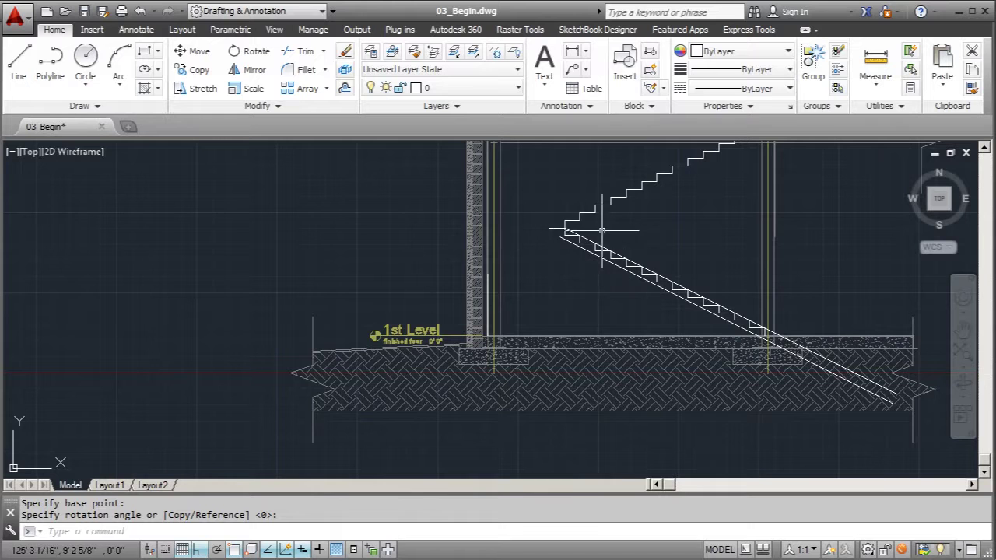
{"action": "scroll", "coordinate": [602, 230], "scroll_direction": "down", "scroll_amount": 1}
{"action": "scroll", "coordinate": [572, 253], "scroll_direction": "up", "scroll_amount": 3}
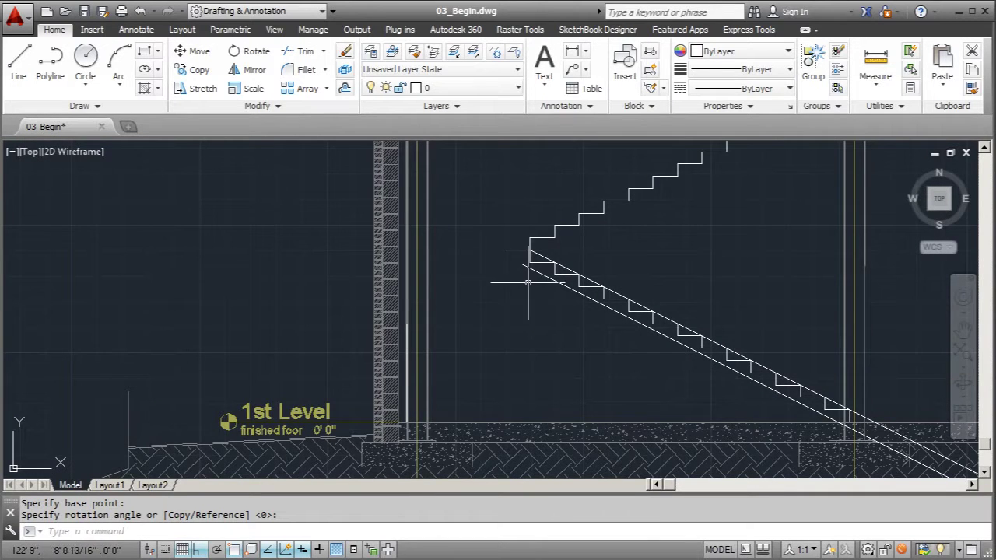
{"action": "scroll", "coordinate": [602, 235], "scroll_direction": "up", "scroll_amount": 2}
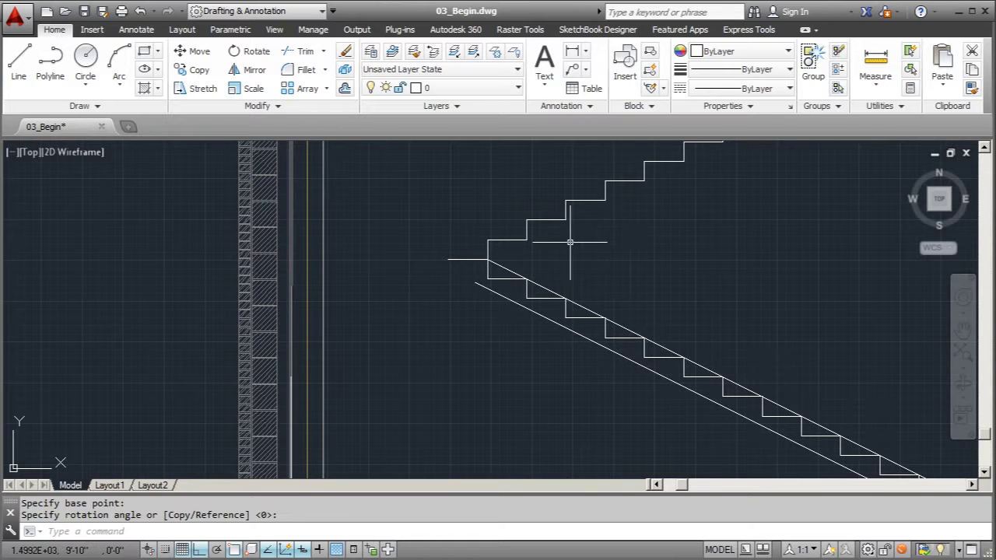
{"action": "scroll", "coordinate": [462, 280], "scroll_direction": "up", "scroll_amount": 4}
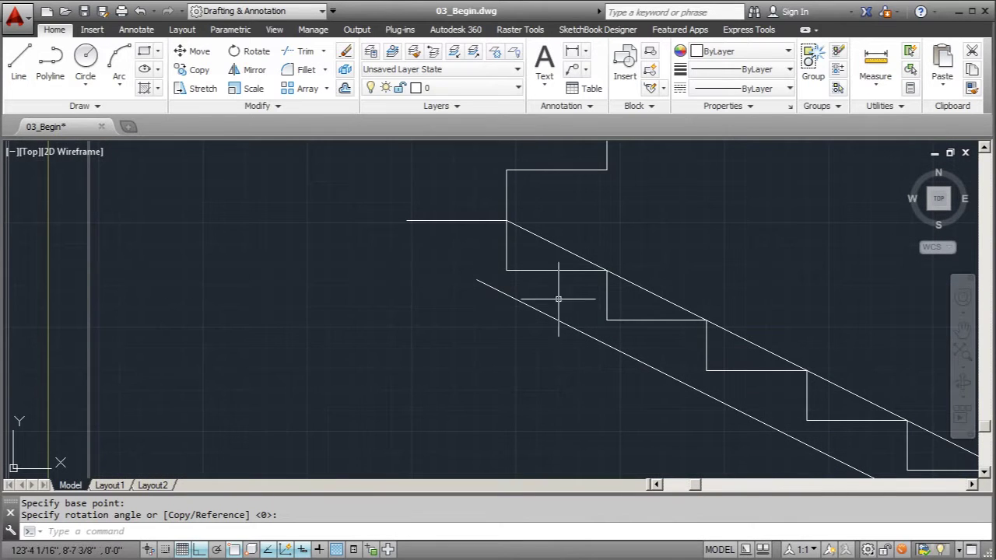
{"action": "left_click", "coordinate": [504, 243]}
{"action": "left_click", "coordinate": [505, 248]}
{"action": "left_click", "coordinate": [506, 250]}
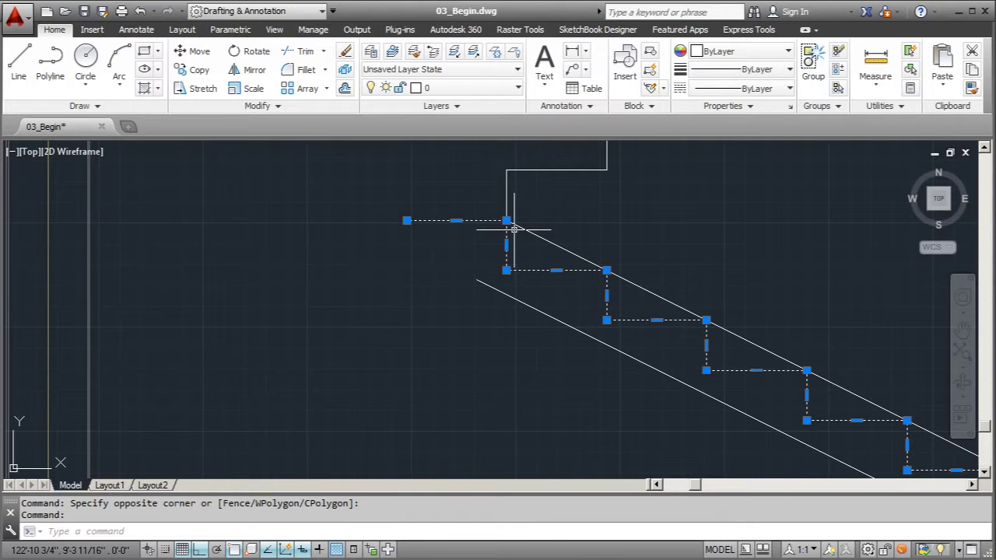
{"action": "key", "text": "Escape"}
{"action": "key", "text": "Escape"}
Draw a line from the stringer's top corner 2 inches straight down, continuing 4 feet horizontally toward the wall
{"action": "left_click", "coordinate": [19, 66]}
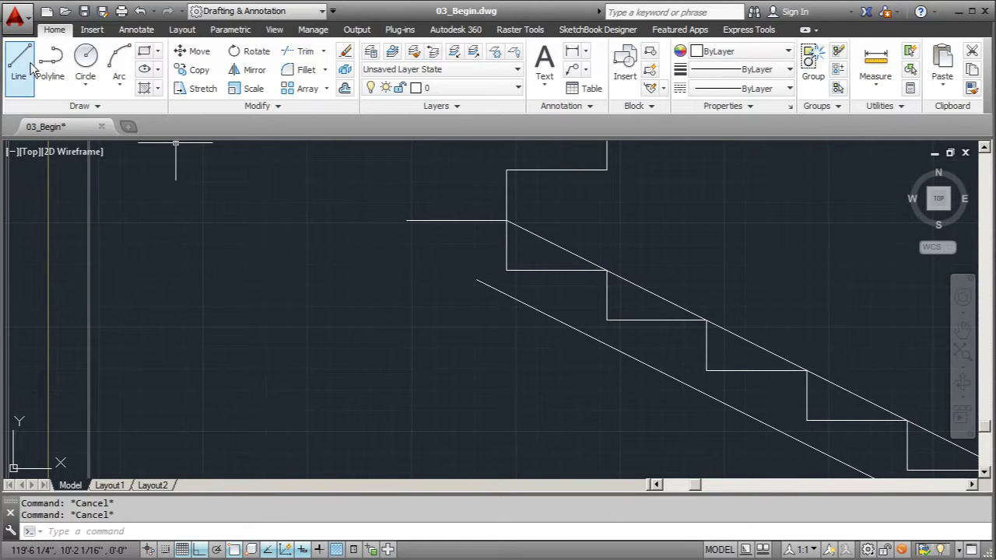
{"action": "scroll", "coordinate": [468, 244], "scroll_direction": "up", "scroll_amount": 3}
{"action": "left_click", "coordinate": [563, 181]}
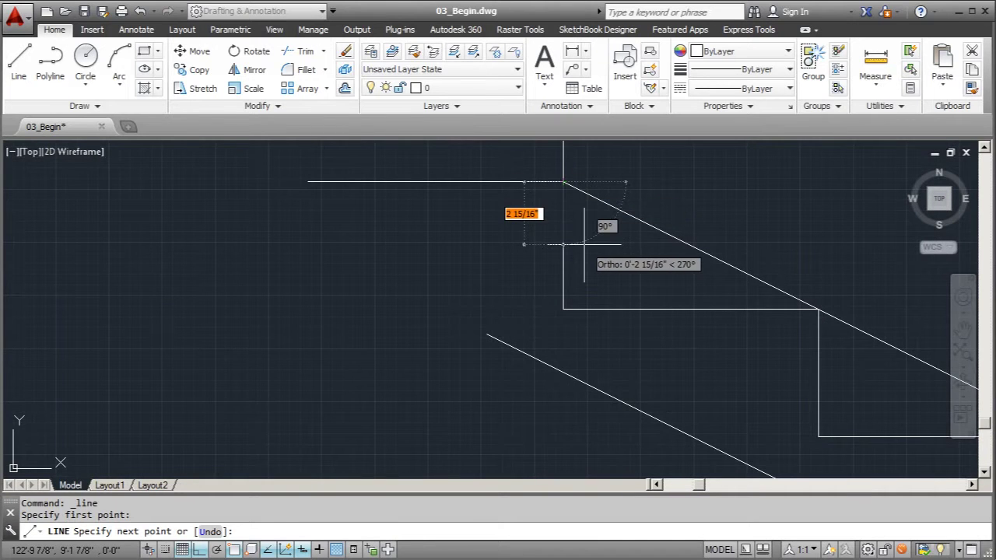
{"action": "type", "text": "2"}
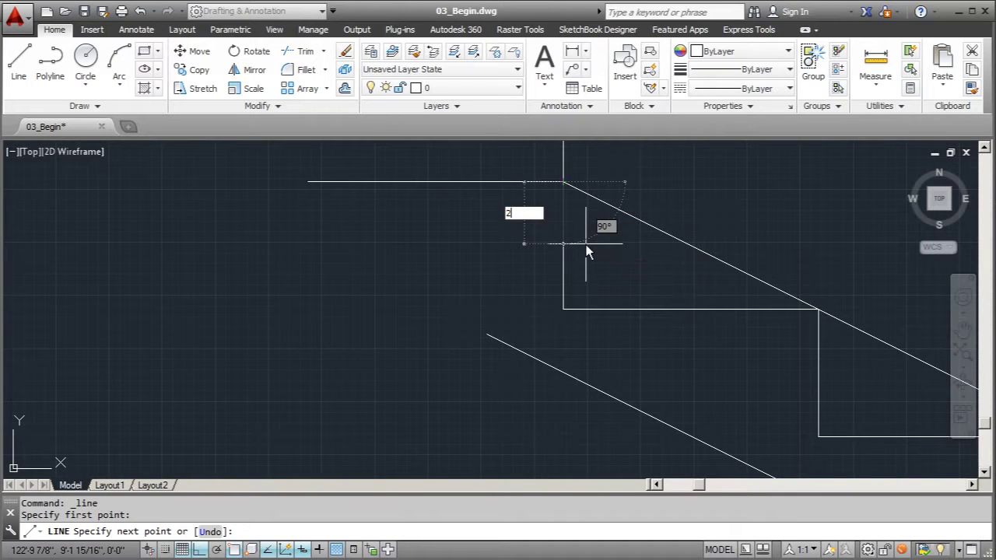
{"action": "key", "text": "Return"}
{"action": "scroll", "coordinate": [705, 277], "scroll_direction": "down", "scroll_amount": 6}
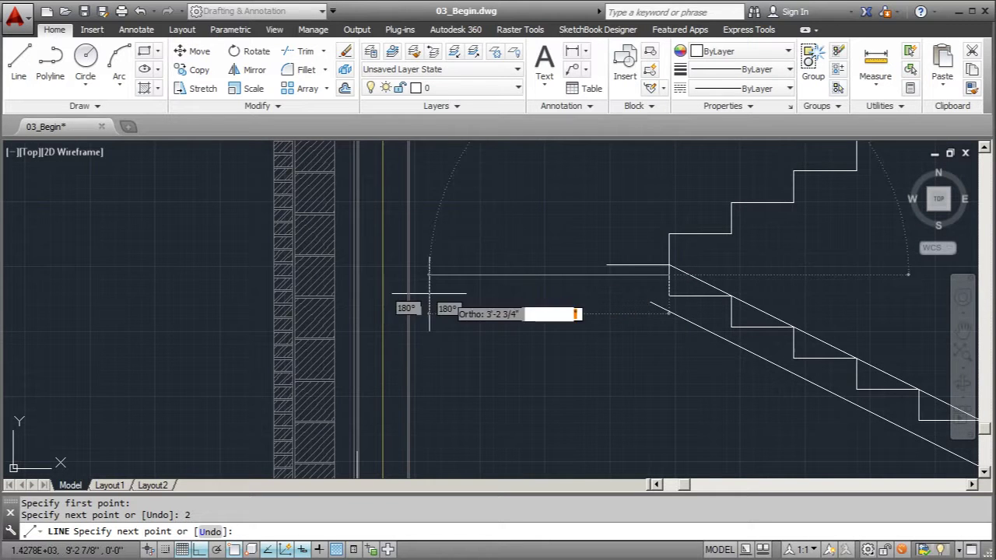
{"action": "scroll", "coordinate": [476, 235], "scroll_direction": "down", "scroll_amount": 6}
{"action": "scroll", "coordinate": [476, 235], "scroll_direction": "up", "scroll_amount": 10}
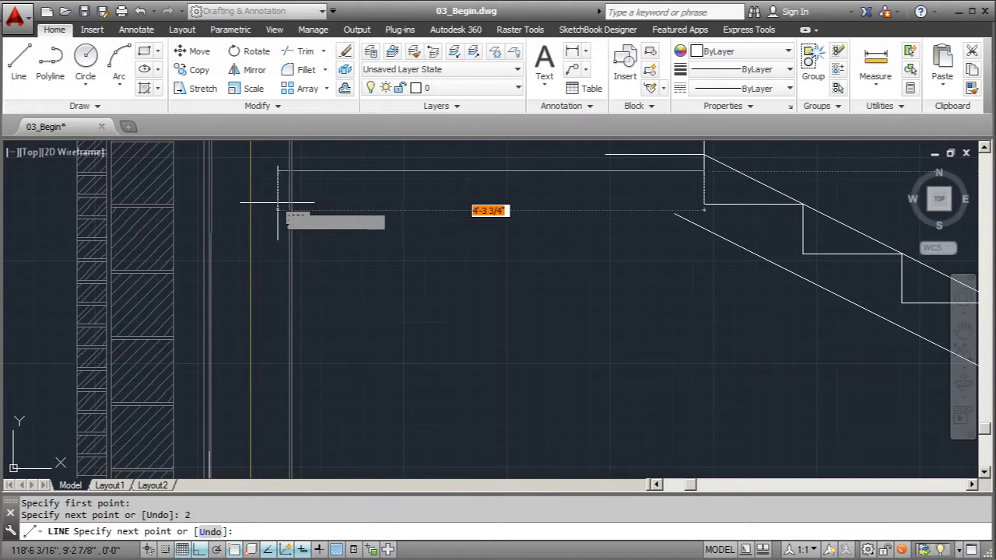
{"action": "type", "text": "4"}
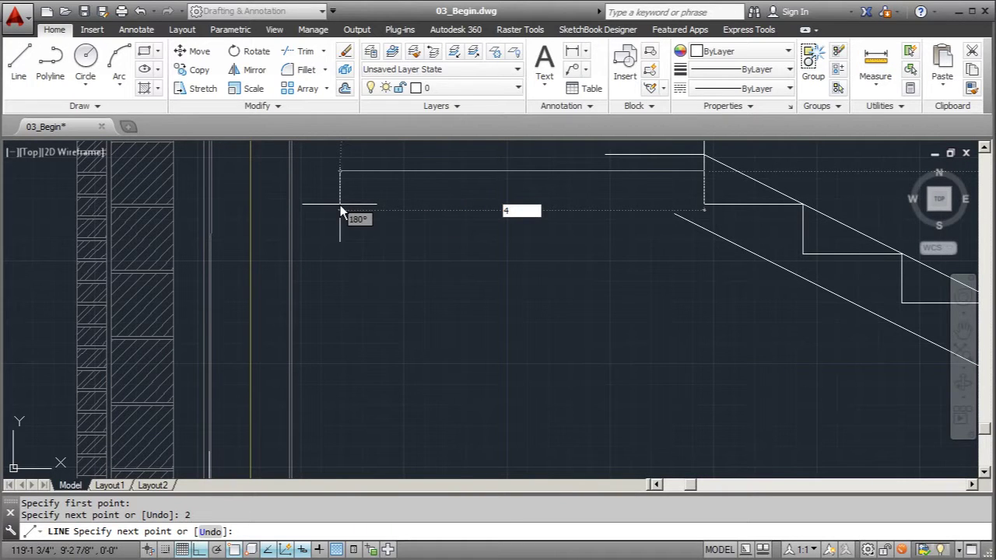
{"action": "type", "text": "'"}
{"action": "key", "text": "Return"}
{"action": "key", "text": "Escape"}
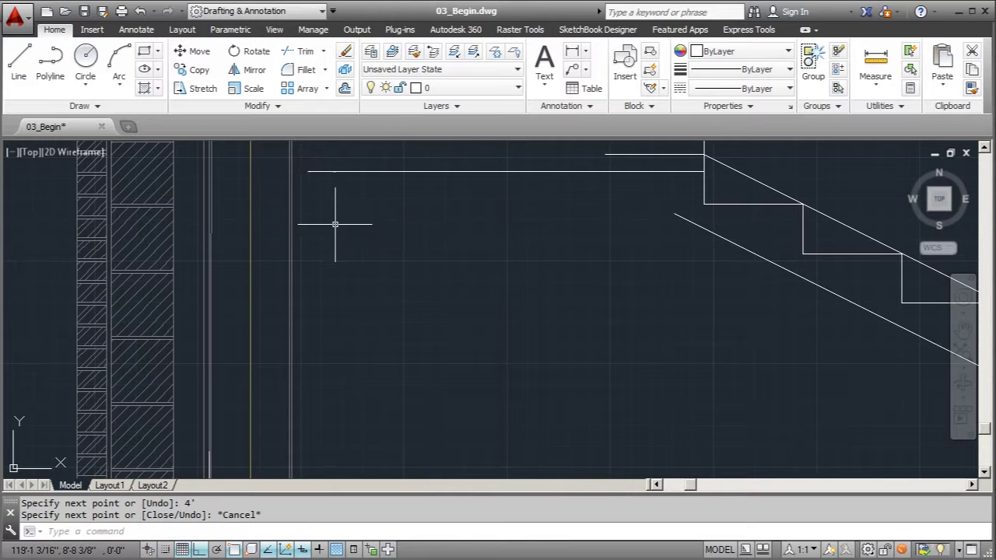
Offset the 4-foot horizontal landing line downward by 8 inches
{"action": "scroll", "coordinate": [334, 211], "scroll_direction": "down", "scroll_amount": 3}
{"action": "left_click", "coordinate": [421, 224]}
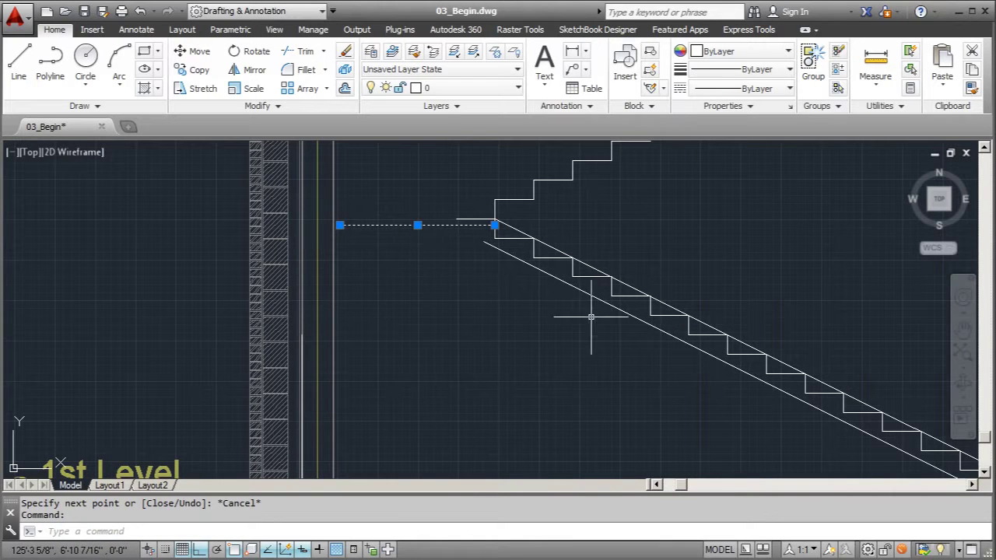
{"action": "left_click", "coordinate": [344, 88]}
{"action": "key", "text": "Return"}
{"action": "left_click", "coordinate": [409, 225]}
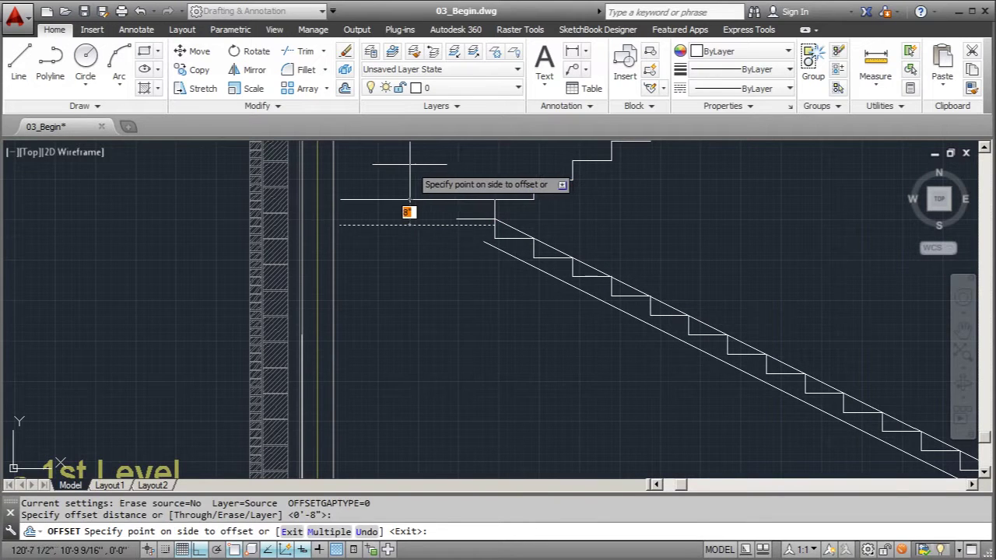
{"action": "left_click", "coordinate": [432, 257]}
{"action": "key", "text": "Escape"}
Draw a horizontal line from the free end of the short landing tread to the vertical line at the wall's inner side
{"action": "scroll", "coordinate": [436, 226], "scroll_direction": "up", "scroll_amount": 2}
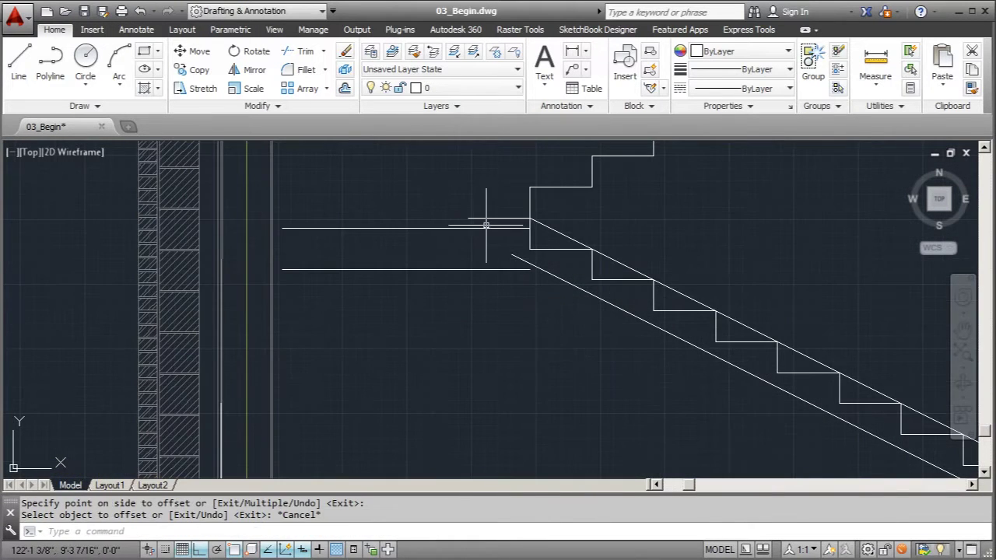
{"action": "left_click", "coordinate": [471, 219]}
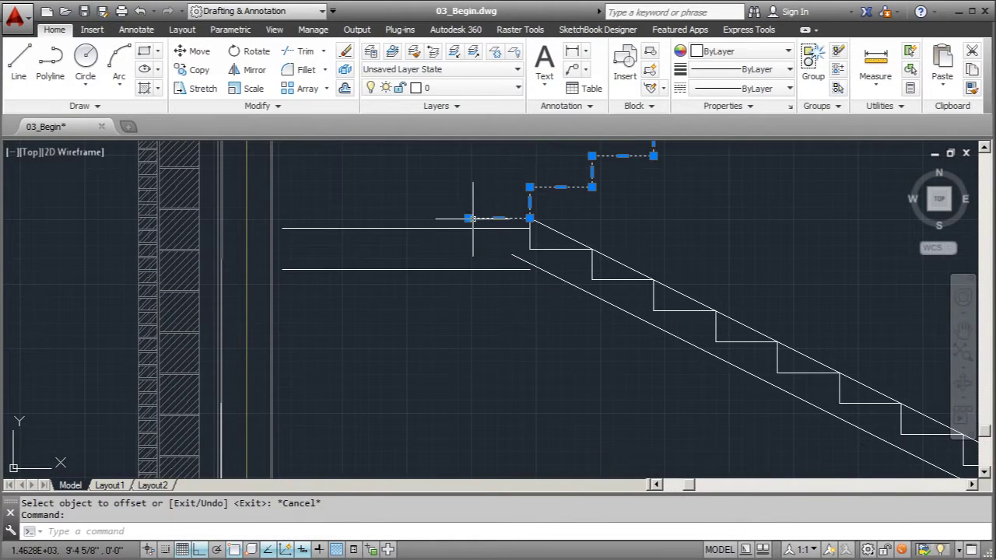
{"action": "left_click", "coordinate": [19, 66]}
{"action": "left_click", "coordinate": [477, 218]}
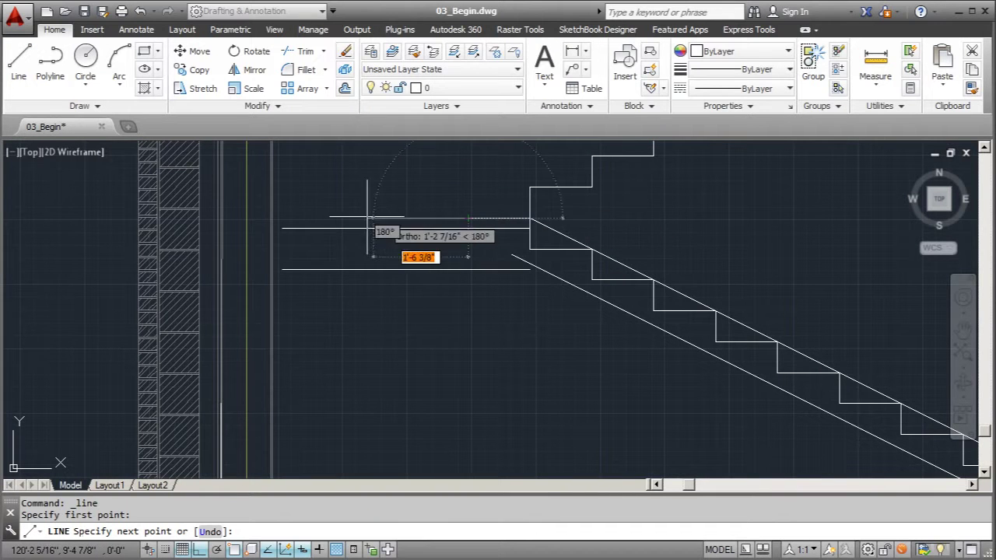
{"action": "left_click", "coordinate": [218, 218]}
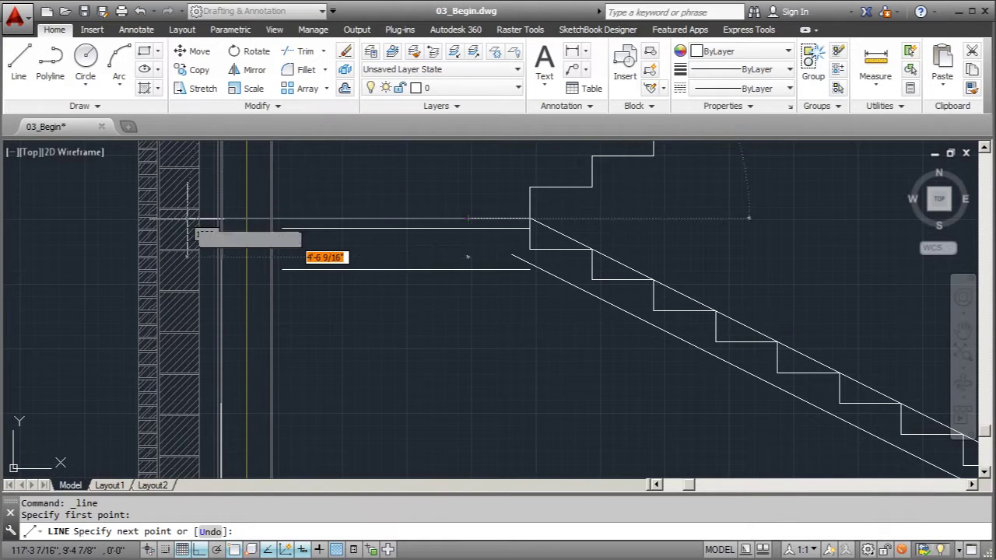
{"action": "key", "text": "Escape"}
Try to stretch the 4-foot landing line's free end to the wall, and undo that stretch
{"action": "left_click", "coordinate": [315, 228]}
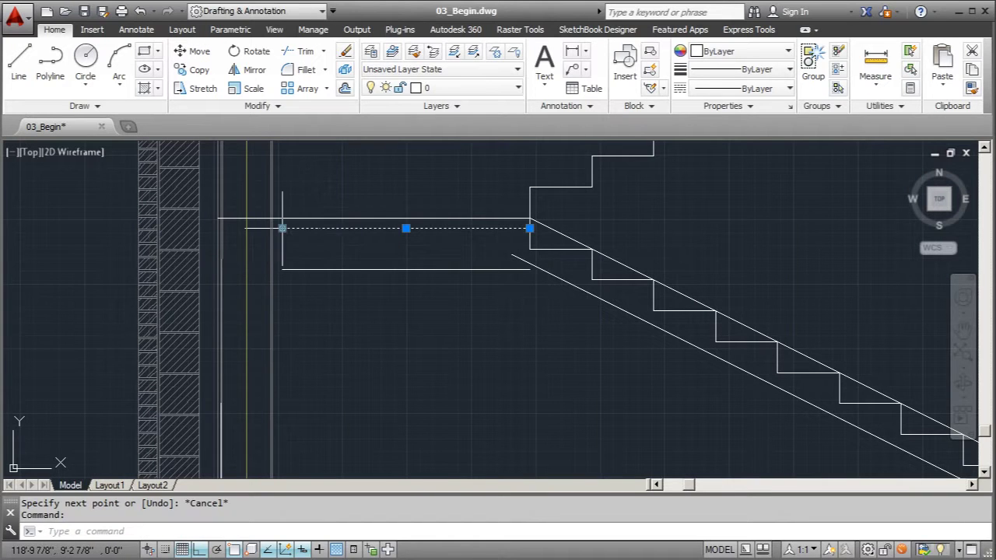
{"action": "left_click", "coordinate": [283, 228]}
{"action": "left_click", "coordinate": [219, 231]}
{"action": "key", "text": "Escape"}
{"action": "key", "text": "ctrl+z"}
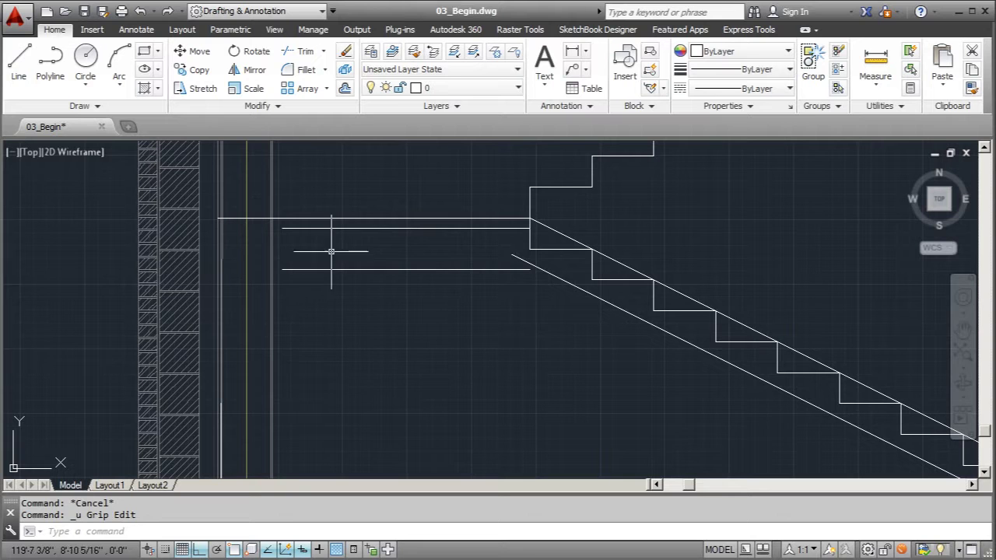
Stretch the wall-side ends of the 4-foot landing line and its offset copy horizontally to the wall
{"action": "left_click", "coordinate": [341, 227]}
{"action": "left_click", "coordinate": [283, 229]}
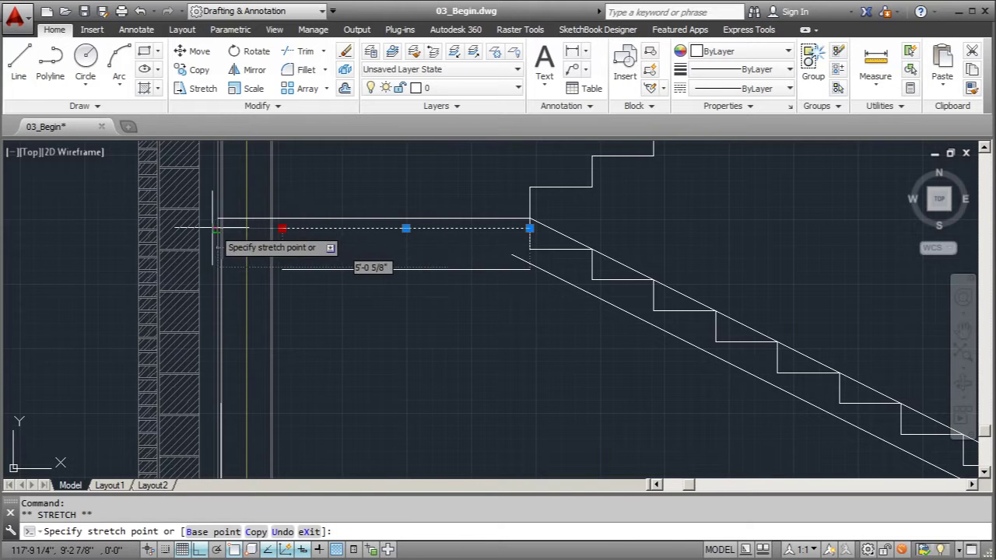
{"action": "left_click", "coordinate": [220, 229]}
{"action": "key", "text": "Escape"}
{"action": "left_click", "coordinate": [323, 270]}
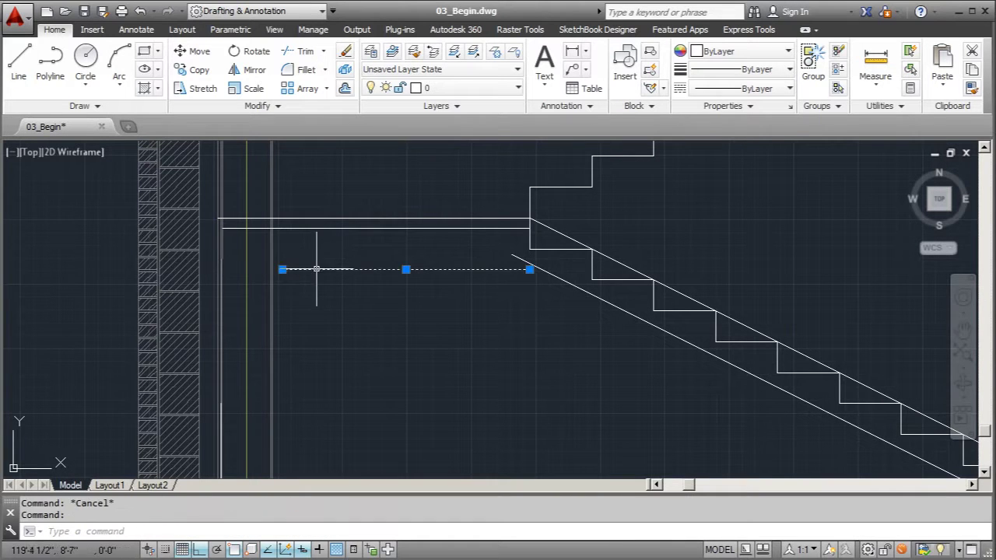
{"action": "left_click", "coordinate": [282, 269]}
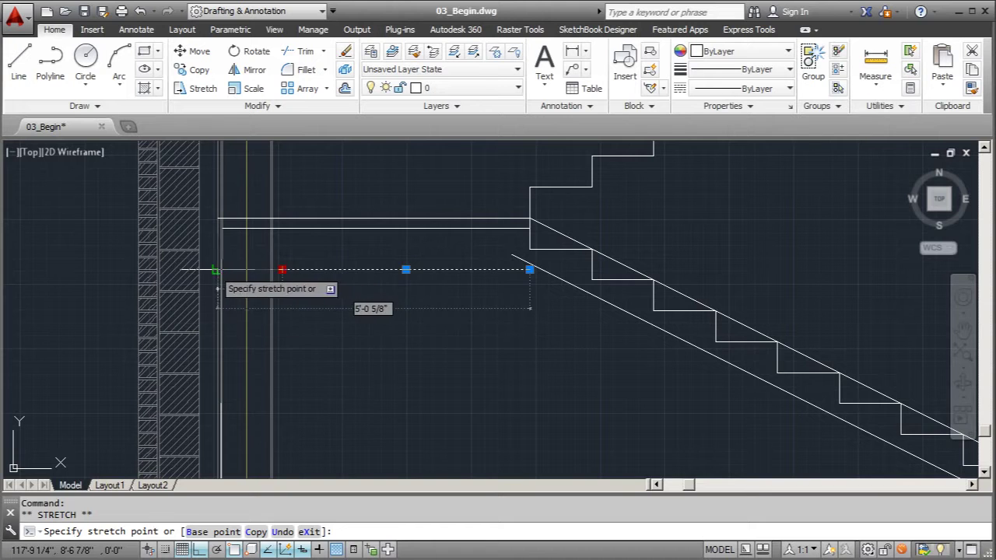
{"action": "left_click", "coordinate": [218, 269]}
{"action": "key", "text": "Escape"}
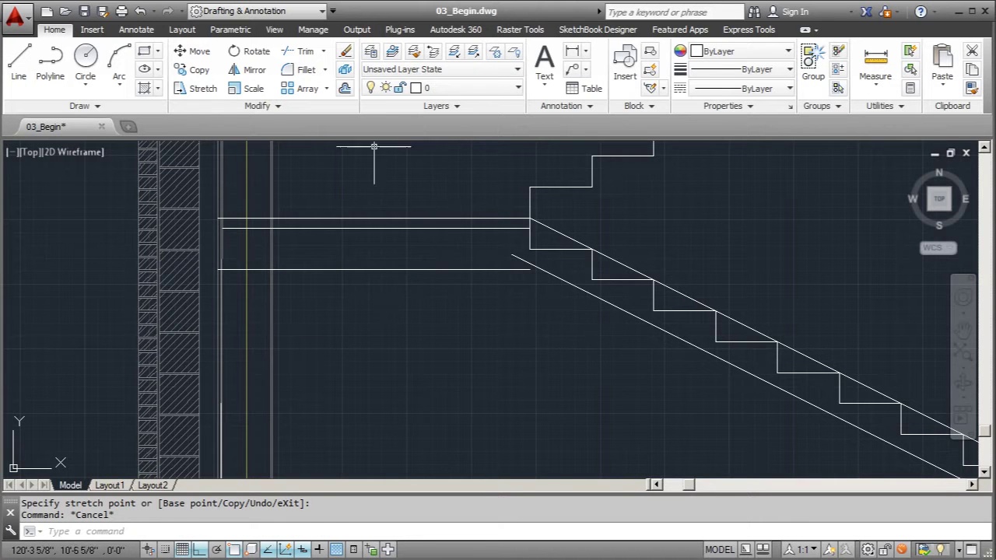
Fillet the lower sloped stringer line with the lowest landing line so they meet in a sharp corner
{"action": "left_click", "coordinate": [303, 69]}
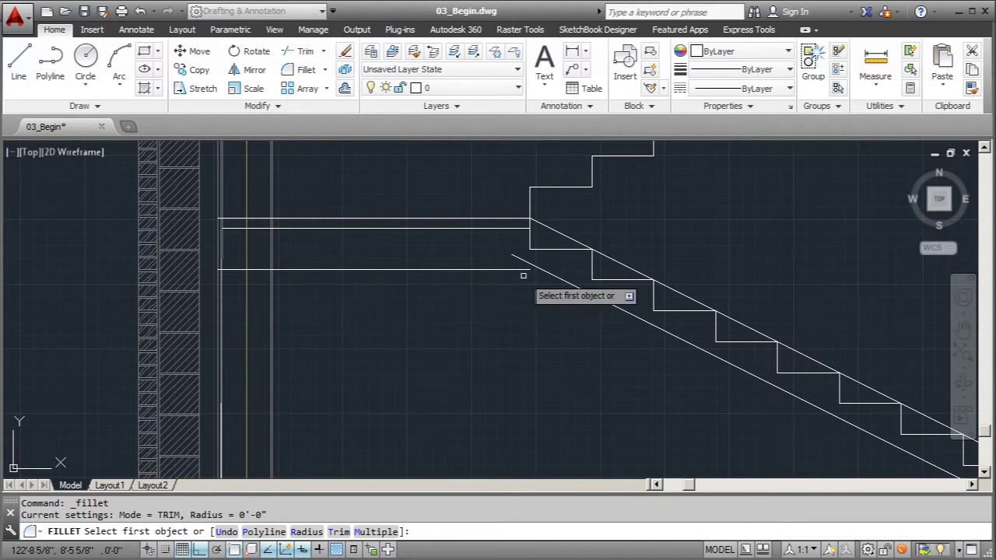
{"action": "left_click", "coordinate": [553, 274]}
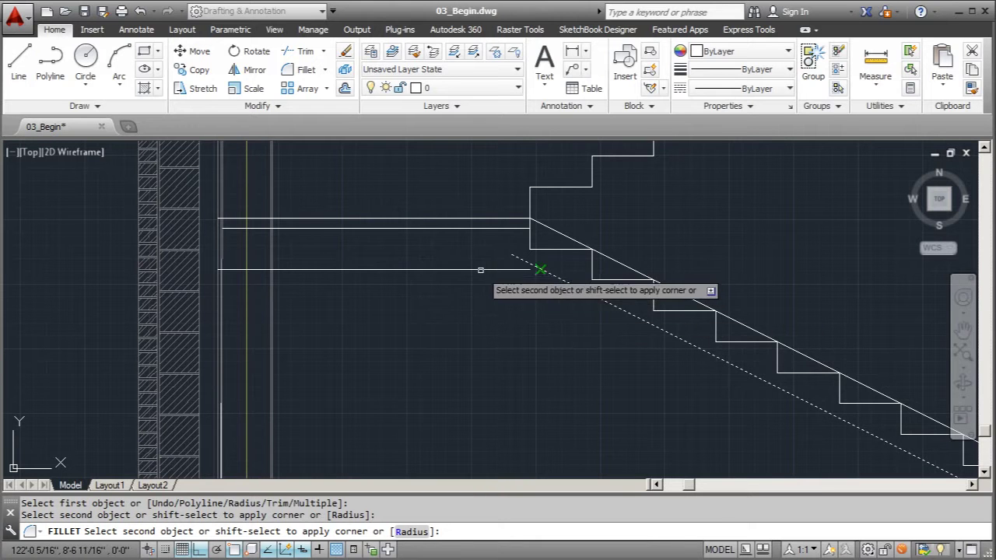
{"action": "key", "text": "Escape"}
{"action": "scroll", "coordinate": [303, 259], "scroll_direction": "down", "scroll_amount": 2}
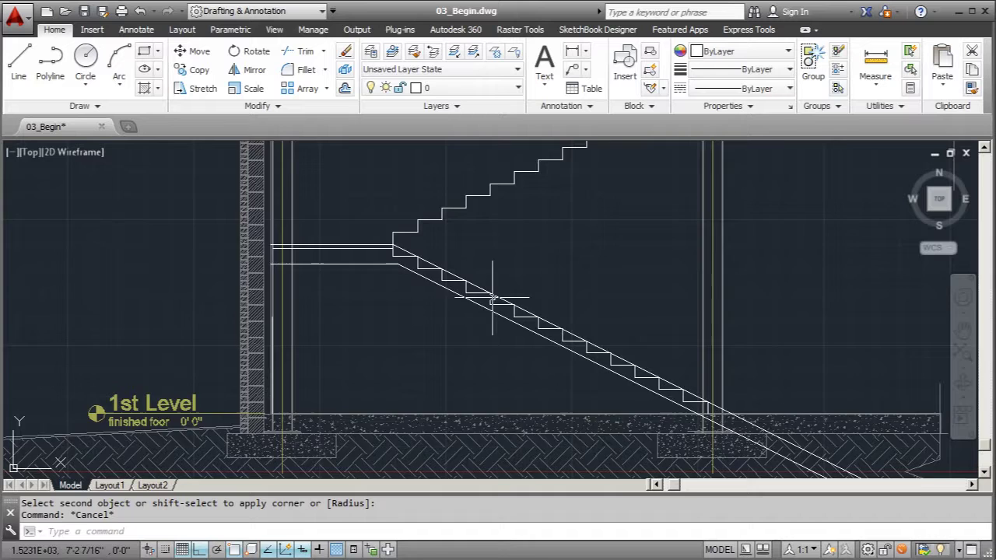
{"action": "scroll", "coordinate": [491, 298], "scroll_direction": "down", "scroll_amount": 2}
{"action": "scroll", "coordinate": [646, 313], "scroll_direction": "up", "scroll_amount": 5}
{"action": "scroll", "coordinate": [661, 275], "scroll_direction": "up", "scroll_amount": 5}
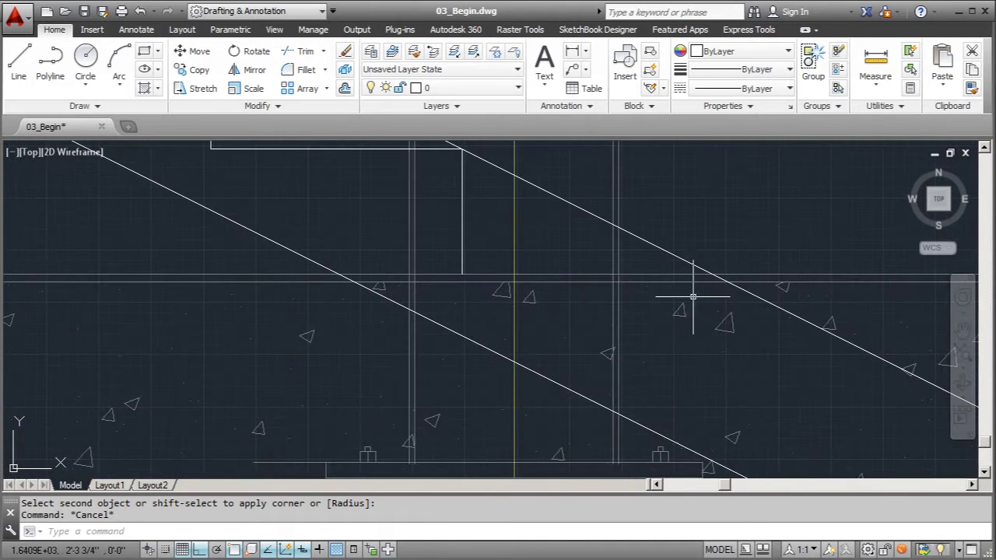
{"action": "left_click", "coordinate": [654, 275]}
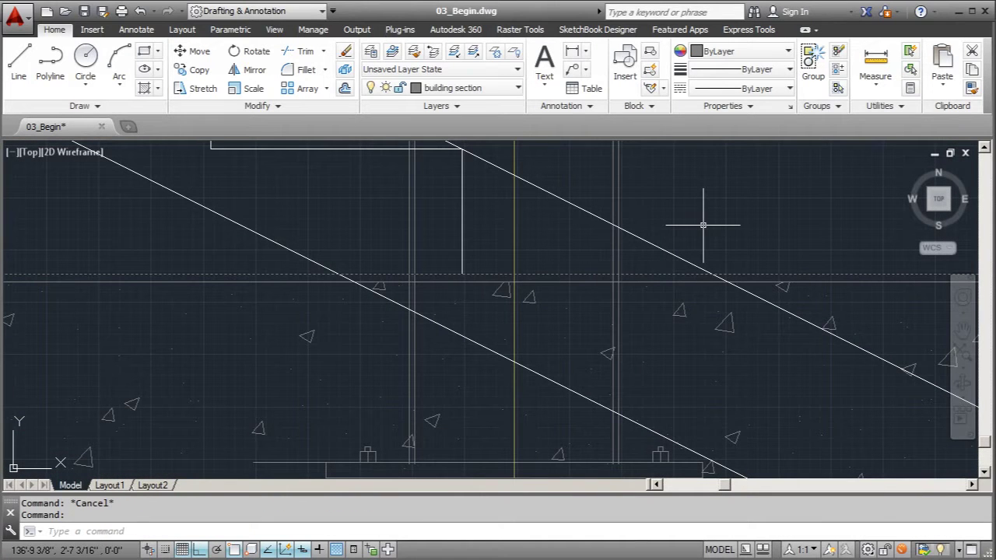
{"action": "type", "text": "trim"}
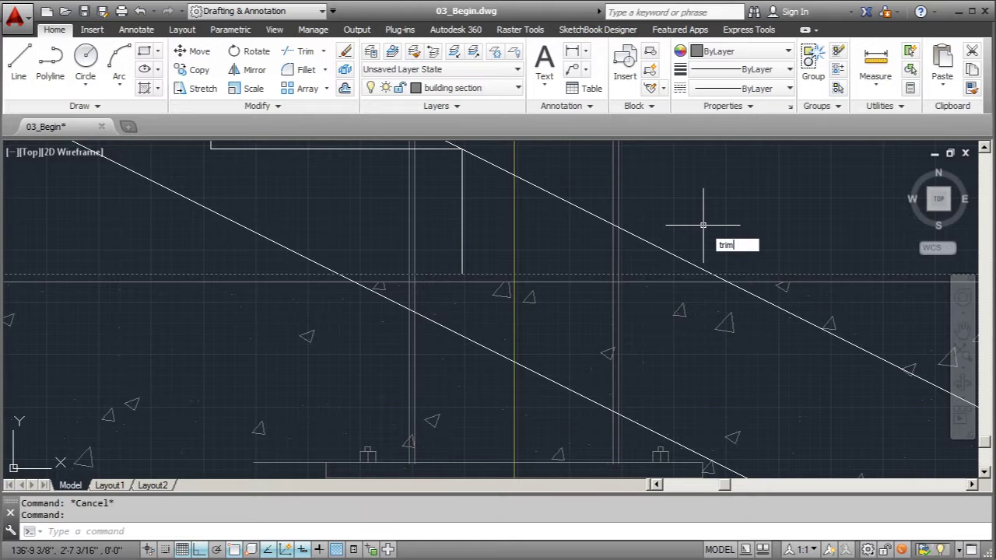
{"action": "key", "text": "Return"}
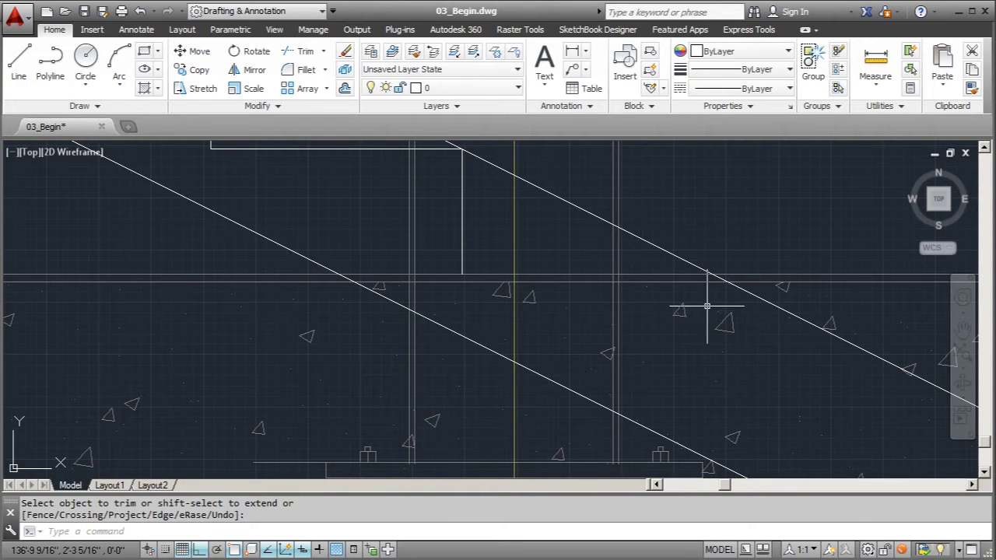
{"action": "key", "text": "Escape"}
Trim both sloped stringer lines below the 1st Level floor, using the floor's top line as the cutting edge
{"action": "left_click", "coordinate": [672, 279]}
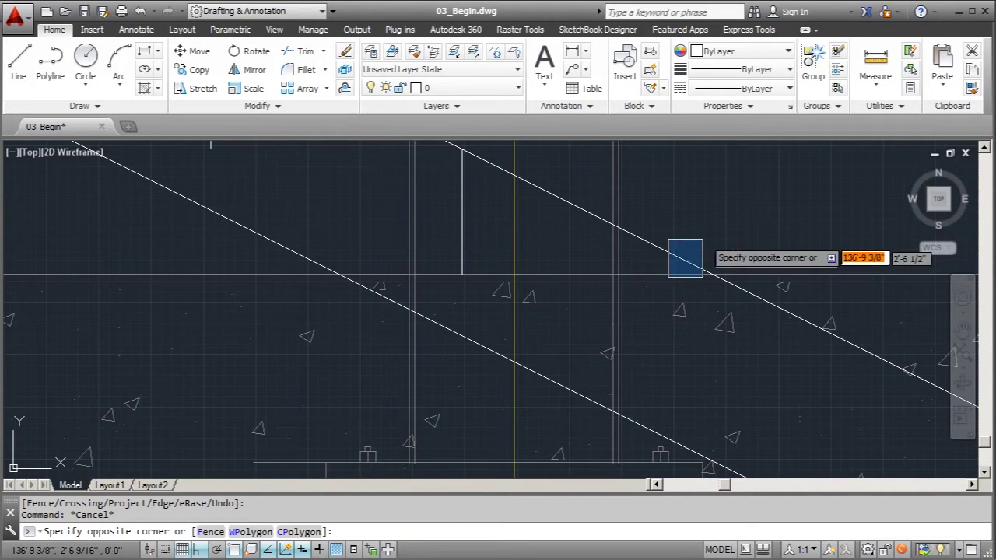
{"action": "left_click", "coordinate": [688, 271]}
{"action": "type", "text": "tr"}
{"action": "key", "text": "Return"}
{"action": "left_click", "coordinate": [751, 295]}
{"action": "left_click", "coordinate": [665, 316]}
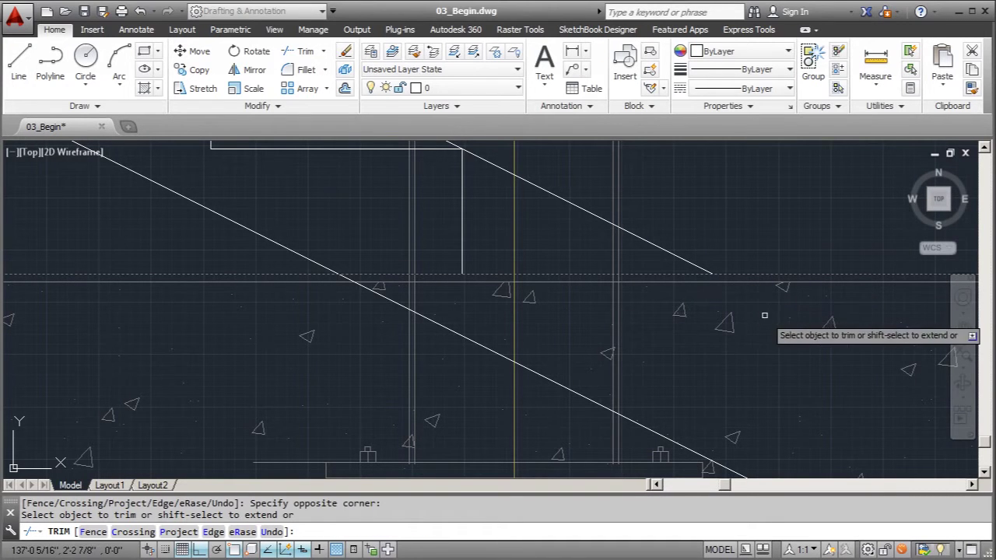
{"action": "left_click", "coordinate": [536, 368]}
{"action": "scroll", "coordinate": [545, 361], "scroll_direction": "down", "scroll_amount": 5}
{"action": "key", "text": "Escape"}
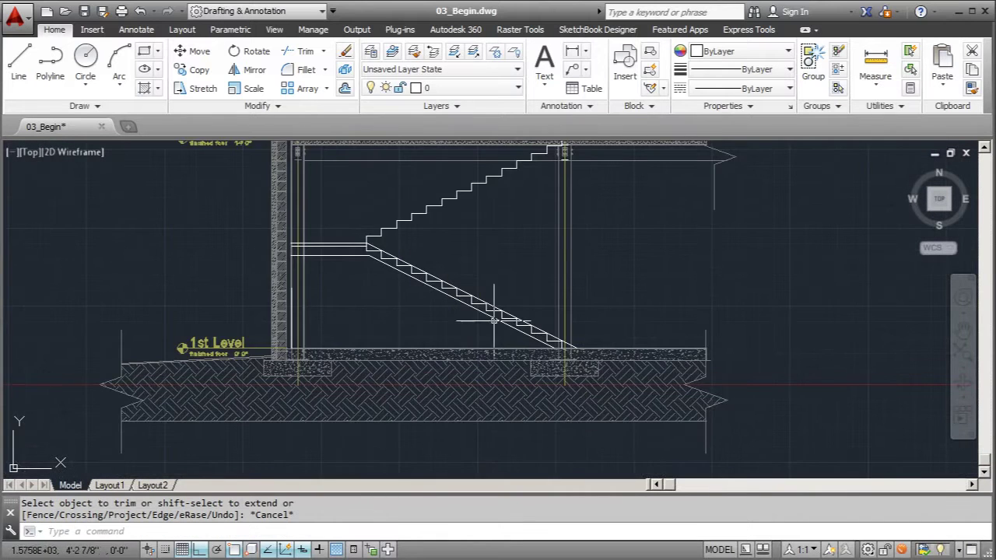
Mirror both sloped stringer lines of the lower flight upward about the landing's horizontal top line, keeping the originals
{"action": "scroll", "coordinate": [494, 320], "scroll_direction": "down", "scroll_amount": 3}
{"action": "scroll", "coordinate": [412, 262], "scroll_direction": "up", "scroll_amount": 6}
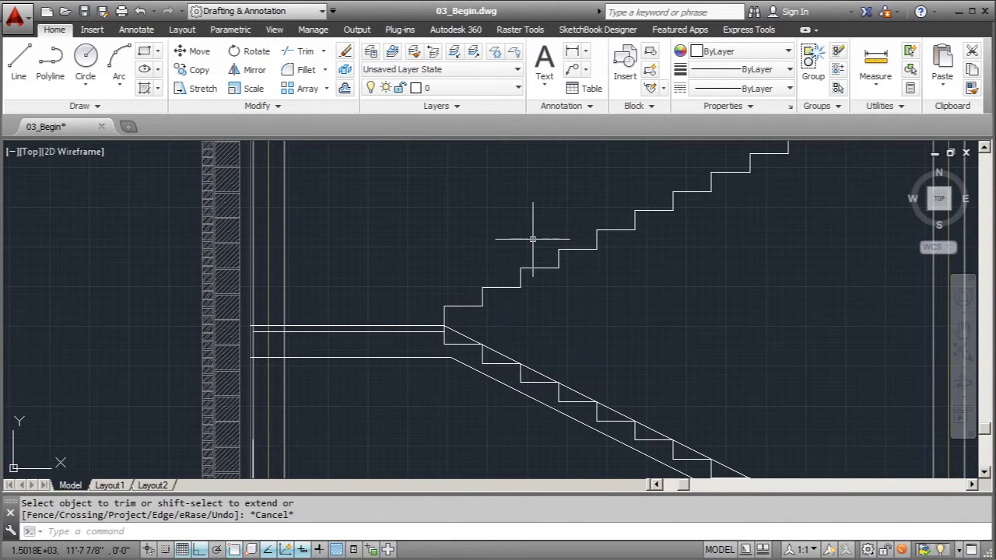
{"action": "left_click", "coordinate": [477, 371]}
{"action": "left_click", "coordinate": [545, 376]}
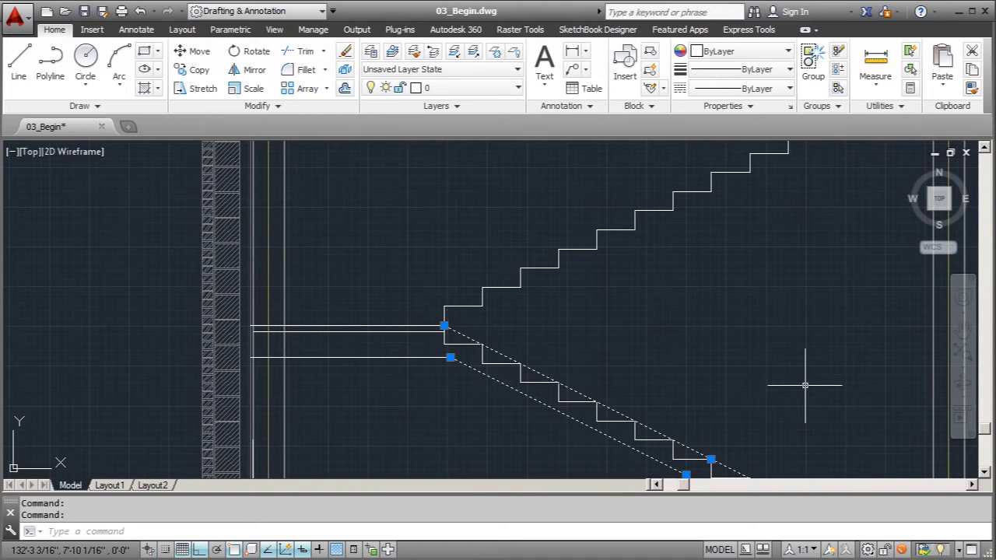
{"action": "left_click", "coordinate": [250, 69]}
{"action": "left_click", "coordinate": [331, 327]}
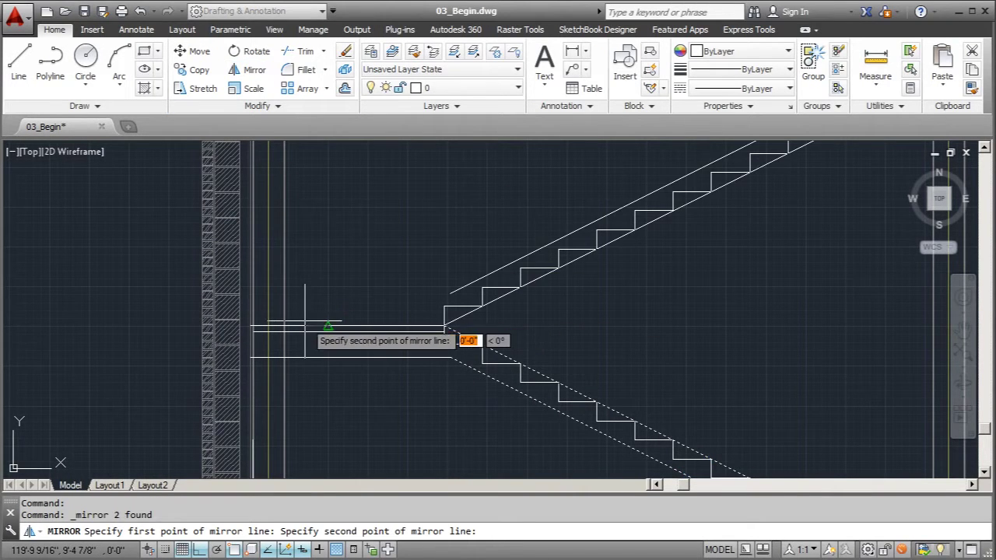
{"action": "left_click", "coordinate": [724, 321]}
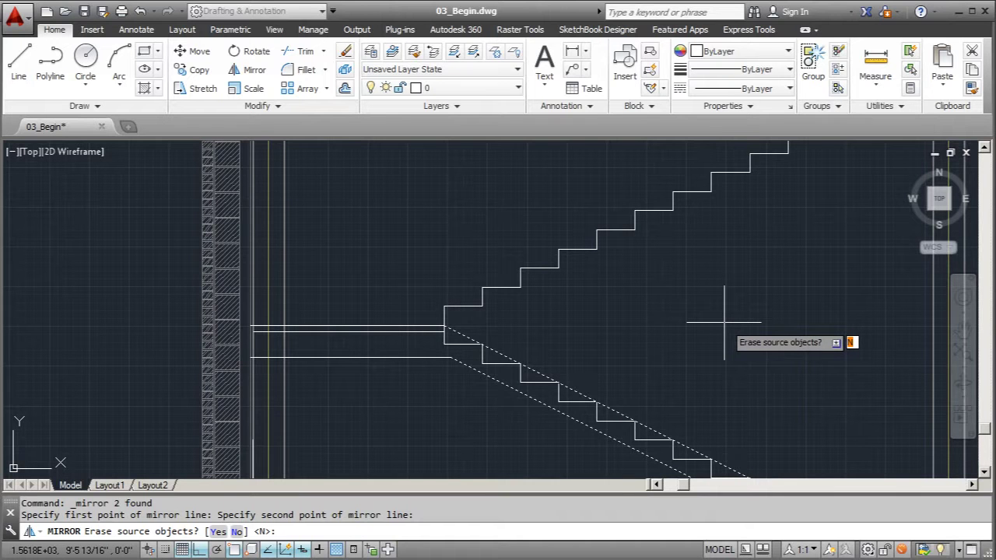
{"action": "type", "text": "n"}
{"action": "key", "text": "Return"}
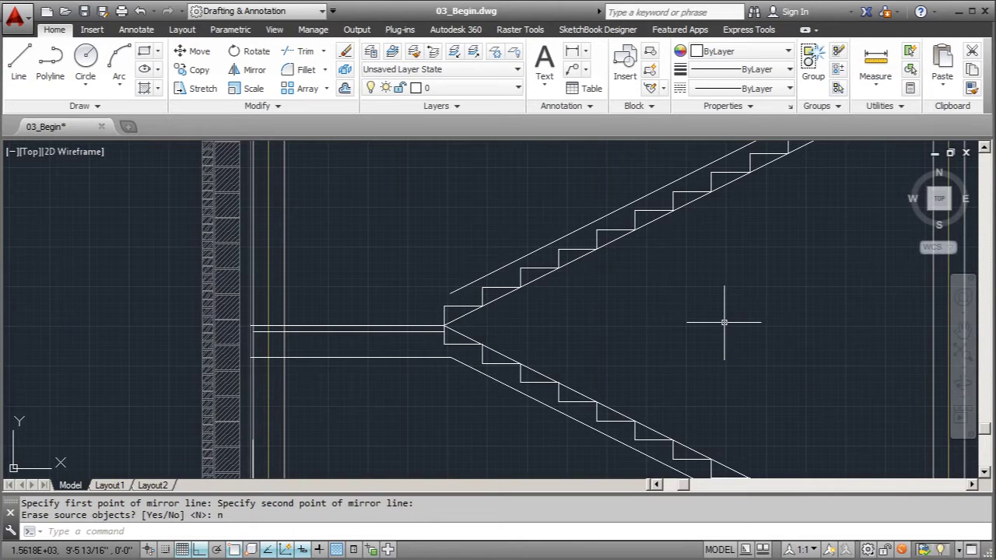
Move the two mirrored stringer lines from the upper line's landing-side endpoint to the top of the upper flight's first riser
{"action": "left_click", "coordinate": [562, 235]}
{"action": "left_click", "coordinate": [546, 274]}
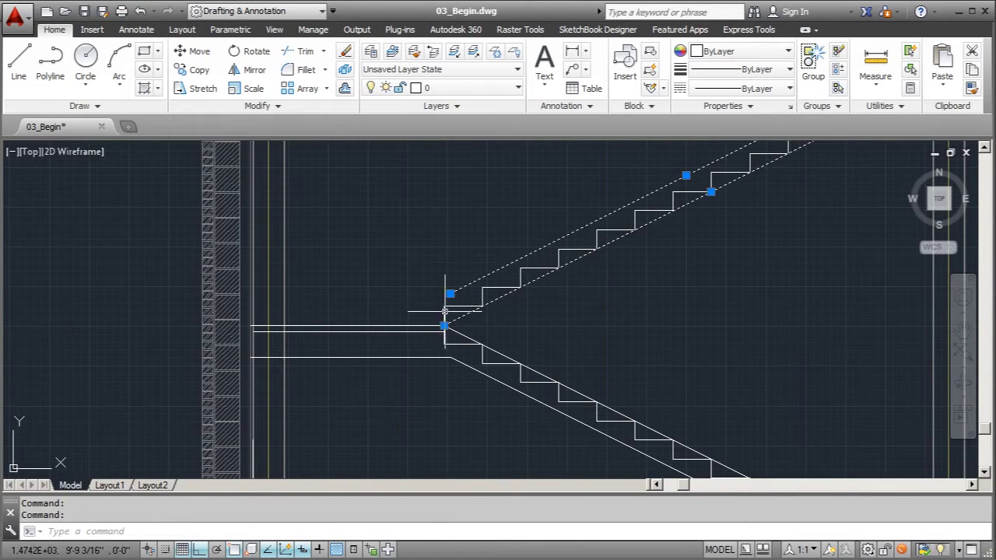
{"action": "scroll", "coordinate": [460, 311], "scroll_direction": "up", "scroll_amount": 2}
{"action": "scroll", "coordinate": [442, 363], "scroll_direction": "down", "scroll_amount": 3}
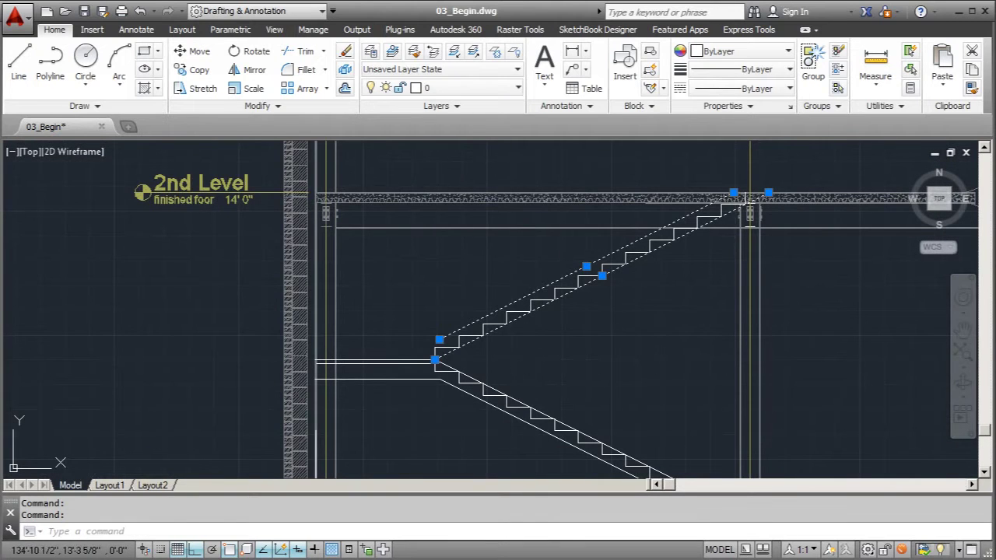
{"action": "left_click", "coordinate": [197, 51]}
{"action": "scroll", "coordinate": [350, 273], "scroll_direction": "up", "scroll_amount": 3}
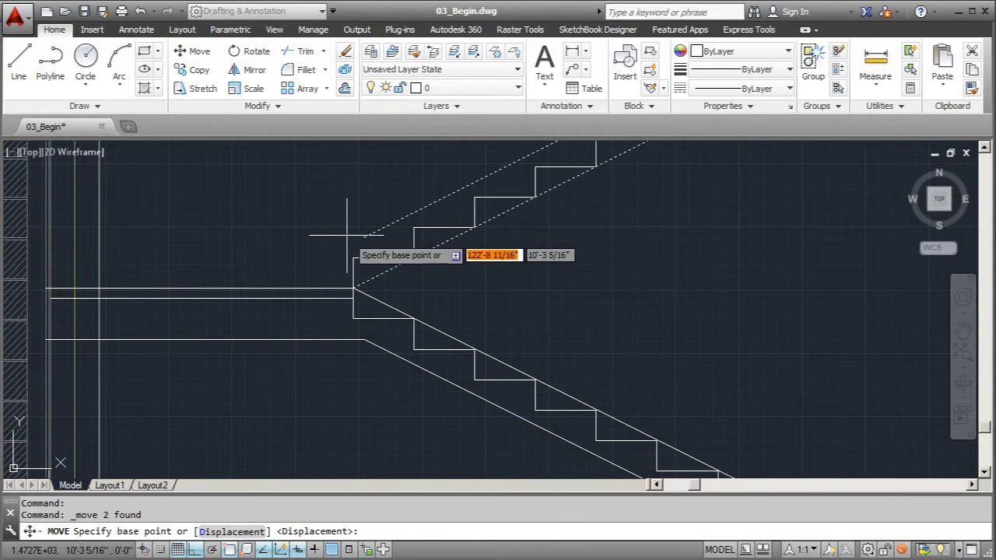
{"action": "left_click", "coordinate": [366, 235]}
{"action": "left_click", "coordinate": [353, 256]}
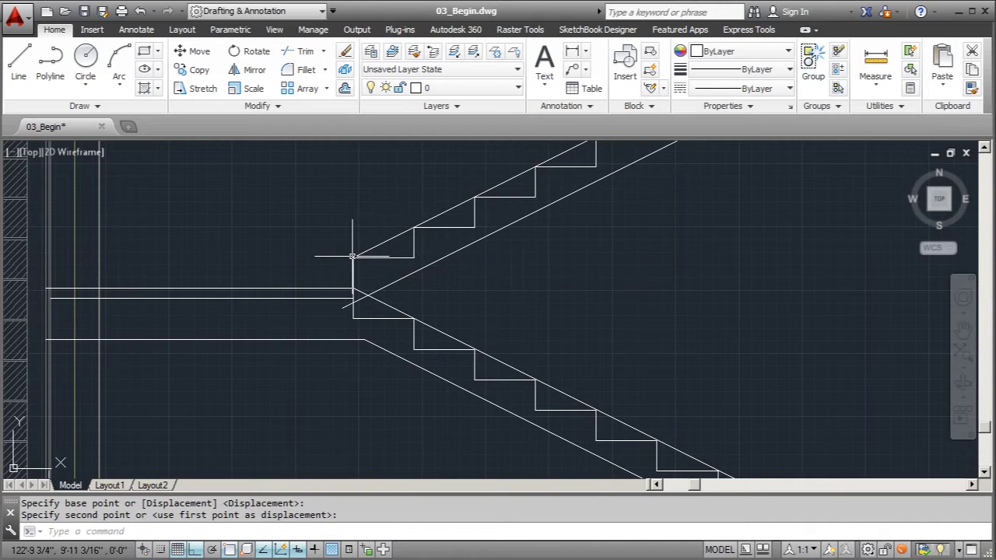
Stretch the upper end of the upper flight's top stringer line to the top corner of the last riser at the 2nd Level floor
{"action": "scroll", "coordinate": [321, 428], "scroll_direction": "down", "scroll_amount": 4}
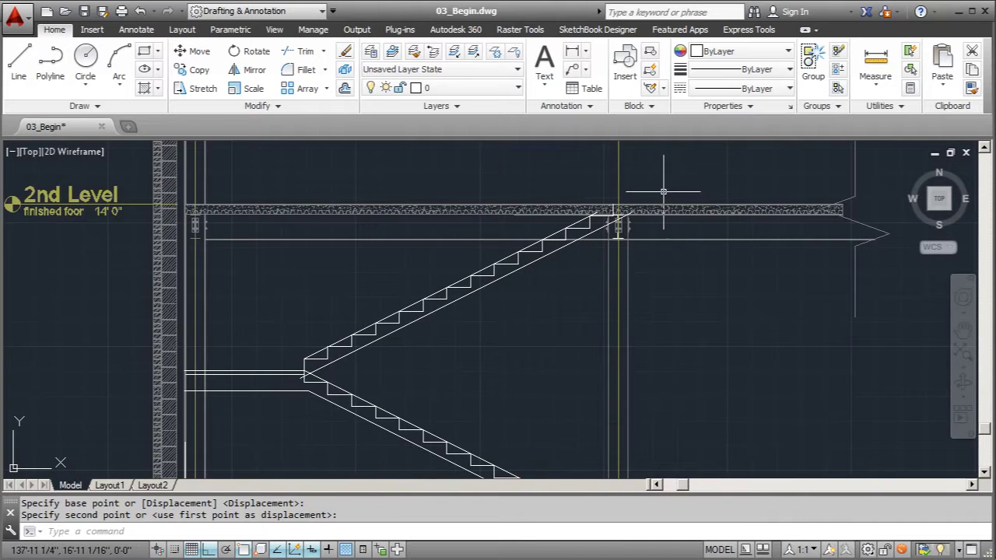
{"action": "scroll", "coordinate": [616, 223], "scroll_direction": "up", "scroll_amount": 4}
{"action": "left_click", "coordinate": [509, 246]}
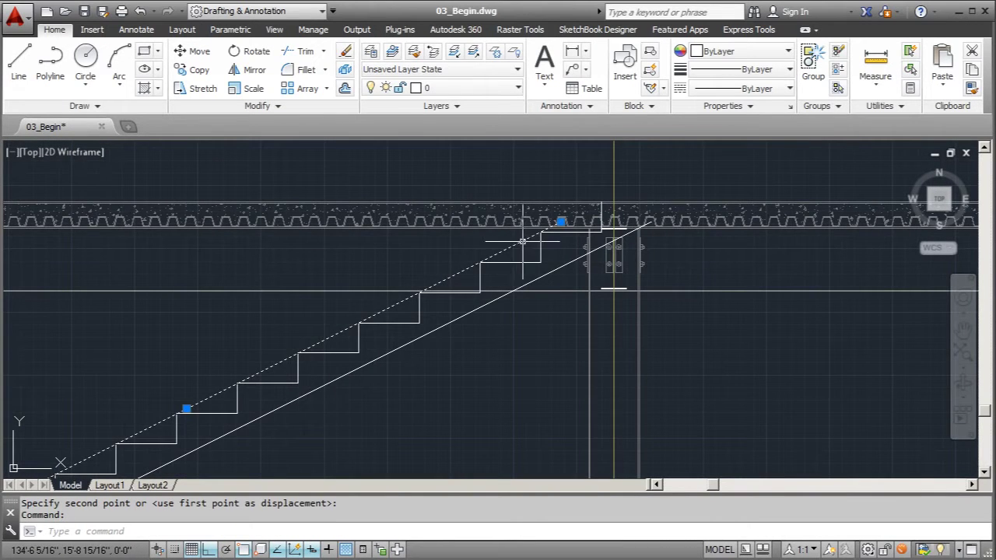
{"action": "left_click", "coordinate": [561, 222]}
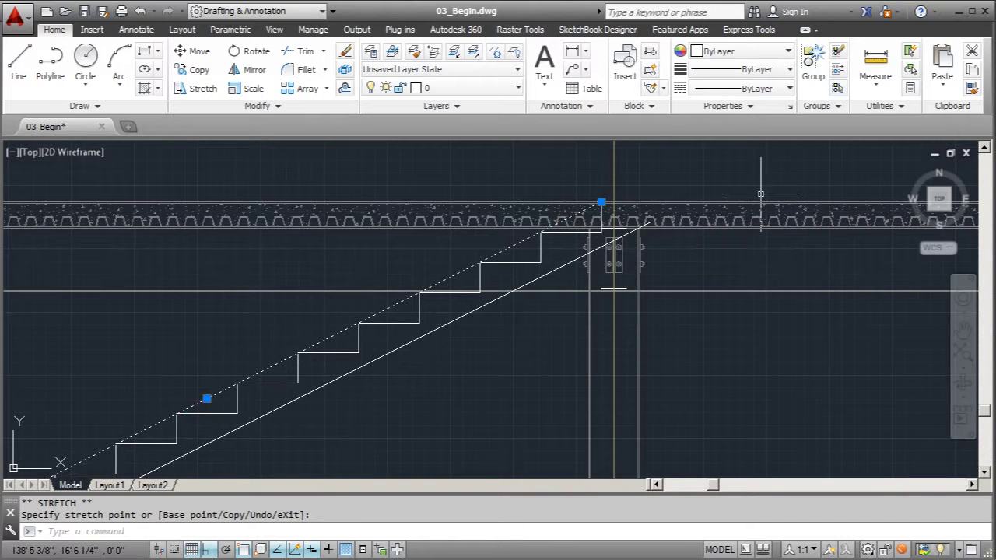
{"action": "scroll", "coordinate": [704, 221], "scroll_direction": "down", "scroll_amount": 3}
{"action": "scroll", "coordinate": [705, 220], "scroll_direction": "down", "scroll_amount": 4}
{"action": "key", "text": "Escape"}
Trim the upper flight's lower stringer line past its crossing with the lower flight's top stringer line, using that line as cutting edge
{"action": "scroll", "coordinate": [545, 272], "scroll_direction": "up", "scroll_amount": 6}
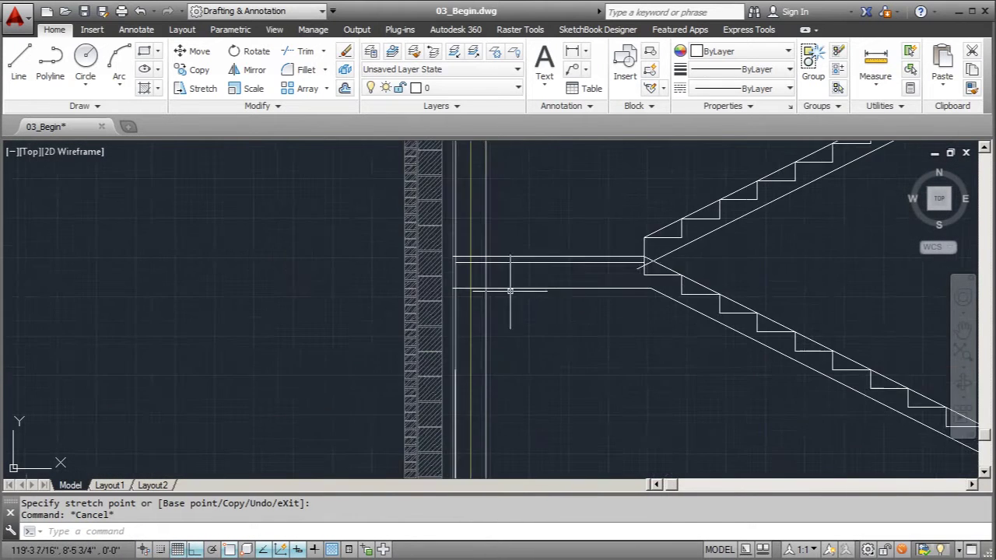
{"action": "scroll", "coordinate": [591, 262], "scroll_direction": "up", "scroll_amount": 4}
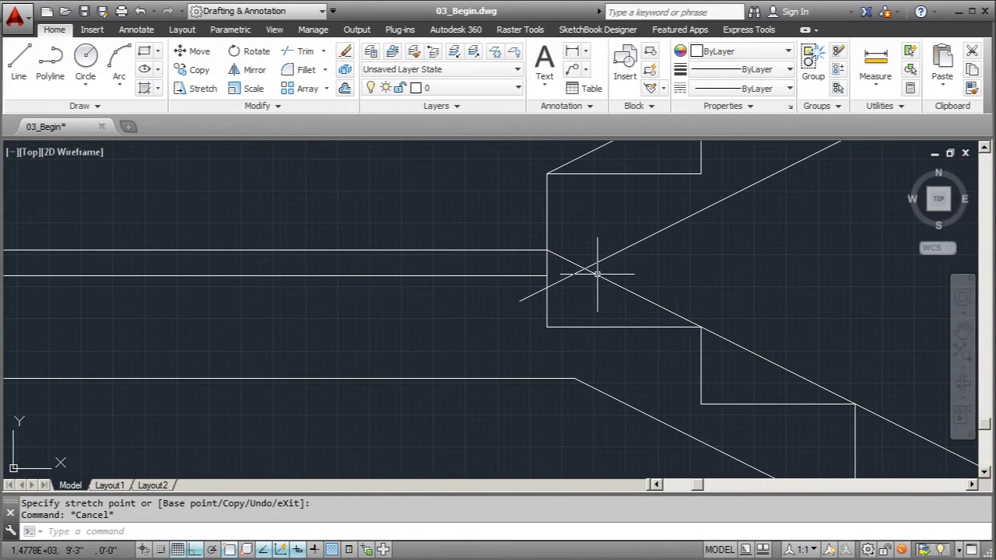
{"action": "left_click", "coordinate": [597, 275]}
{"action": "type", "text": "tr"}
{"action": "key", "text": "Return"}
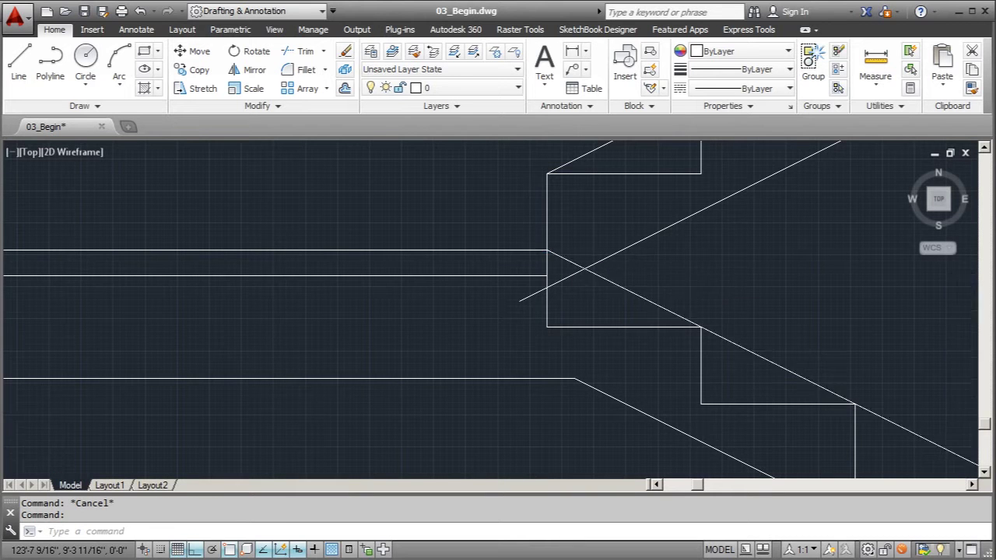
{"action": "left_click", "coordinate": [569, 275]}
{"action": "key", "text": "Escape"}
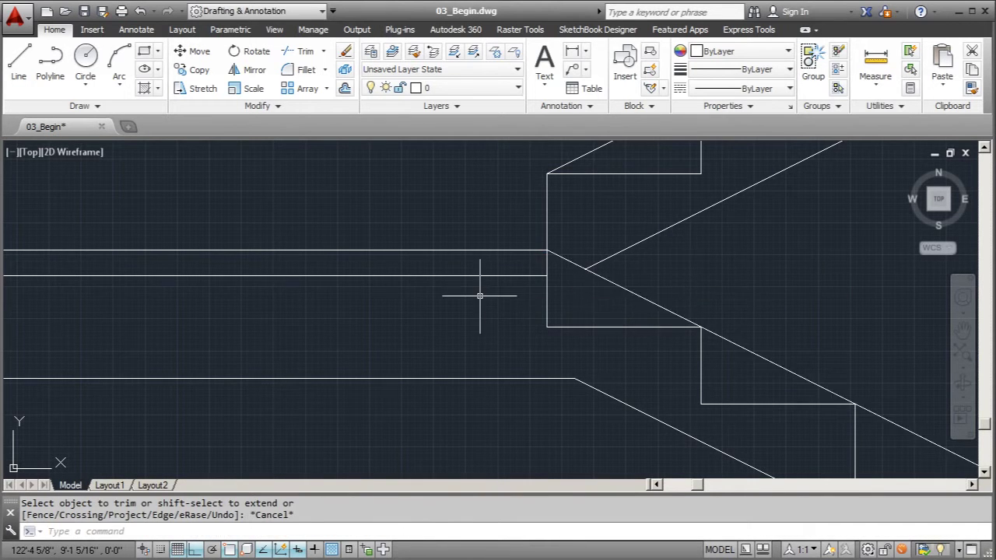
{"action": "scroll", "coordinate": [554, 291], "scroll_direction": "down", "scroll_amount": 6}
{"action": "scroll", "coordinate": [578, 292], "scroll_direction": "down", "scroll_amount": 5}
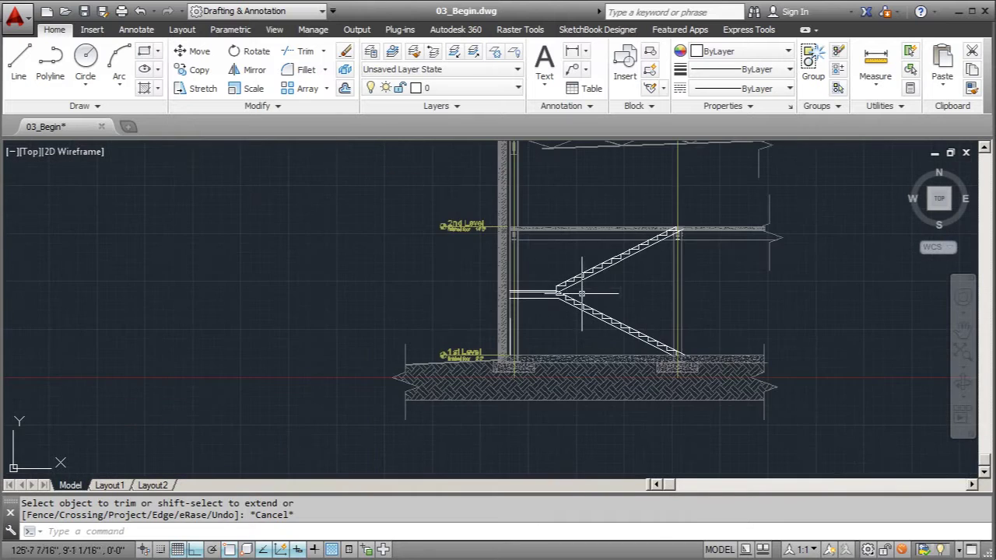
{"action": "scroll", "coordinate": [642, 243], "scroll_direction": "up", "scroll_amount": 4}
{"action": "scroll", "coordinate": [429, 337], "scroll_direction": "down", "scroll_amount": 2}
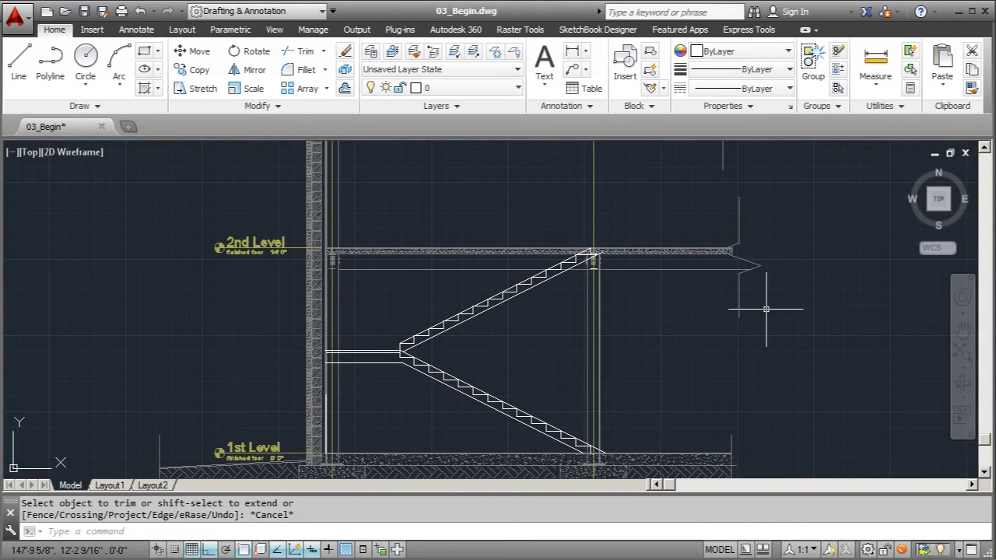
{"action": "scroll", "coordinate": [604, 406], "scroll_direction": "up", "scroll_amount": 3}
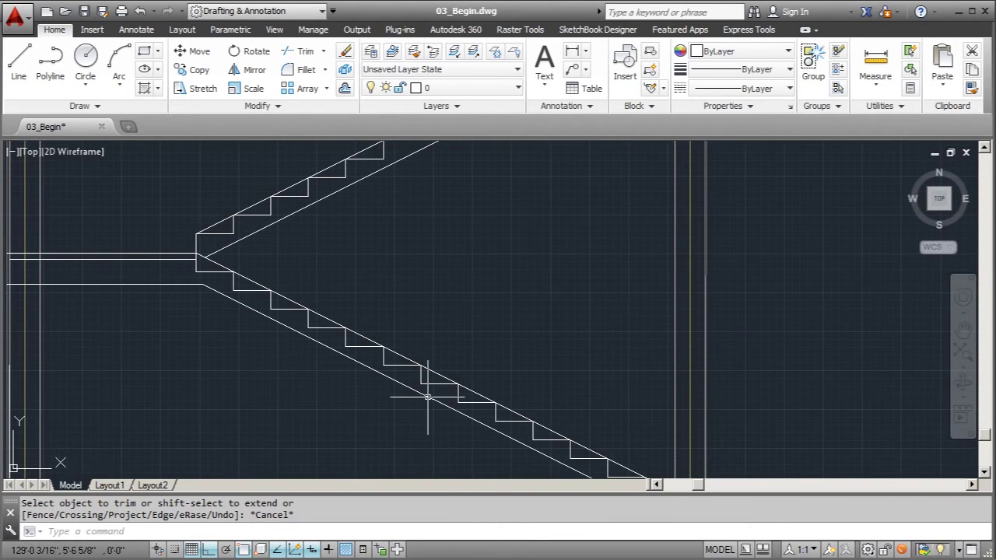
{"action": "scroll", "coordinate": [386, 329], "scroll_direction": "down", "scroll_amount": 3}
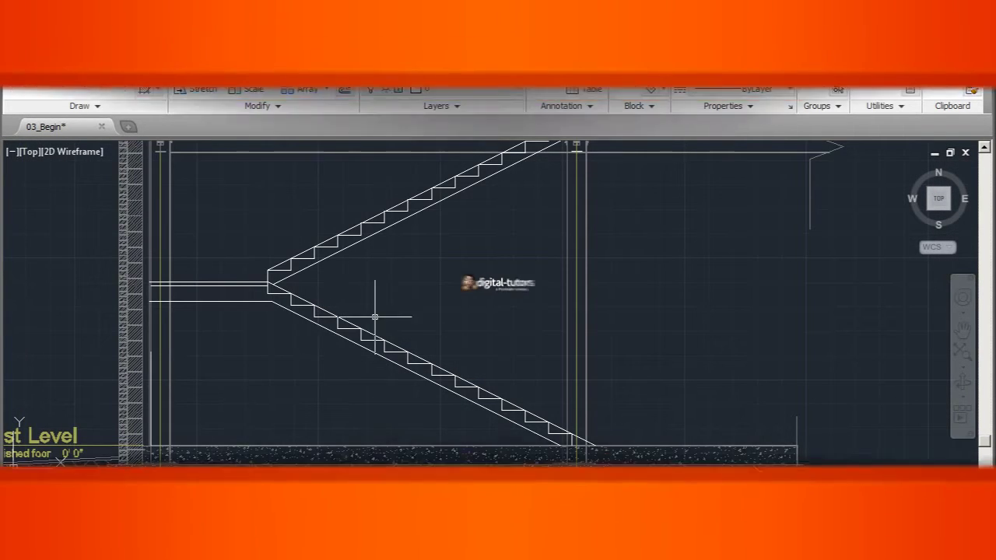